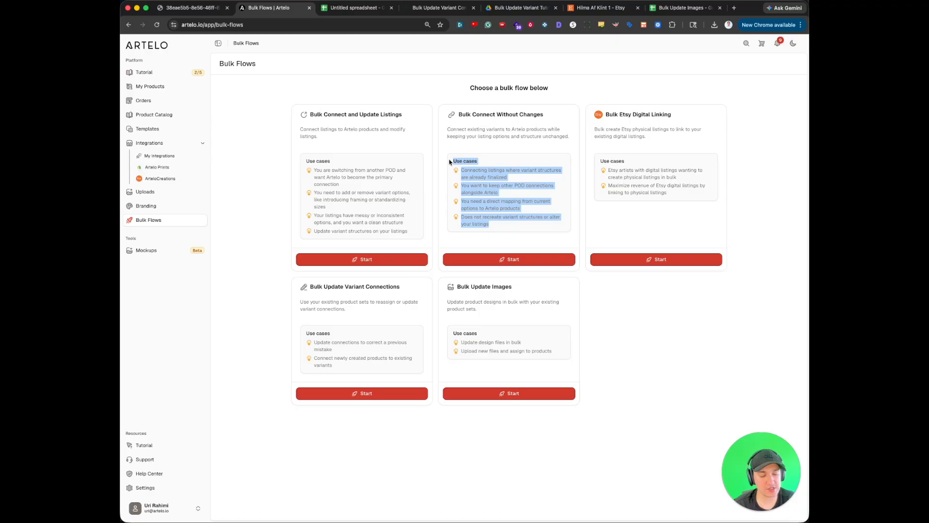
- Open the ArteloCreations Etsy store and review its Hilma af klint listings and their variant status
{"action": "left_click", "coordinate": [450, 162]}
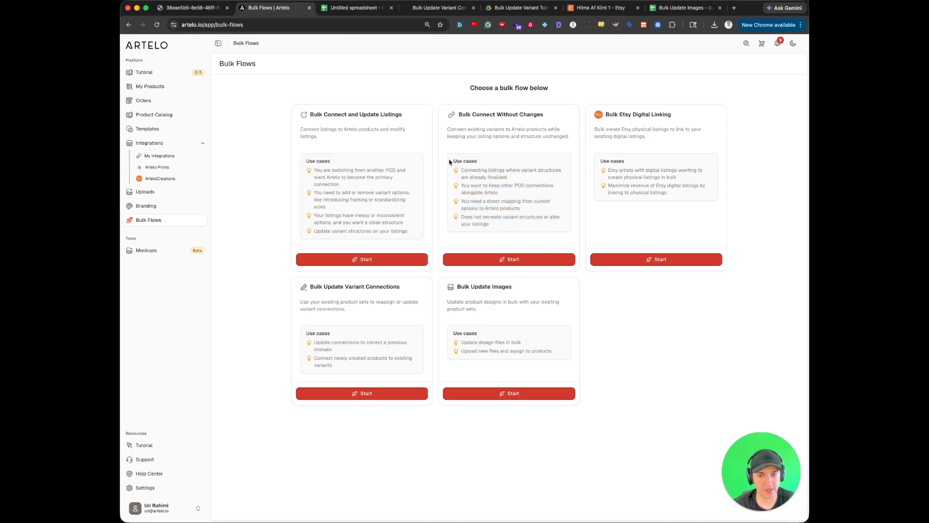
{"action": "left_click", "coordinate": [172, 179]}
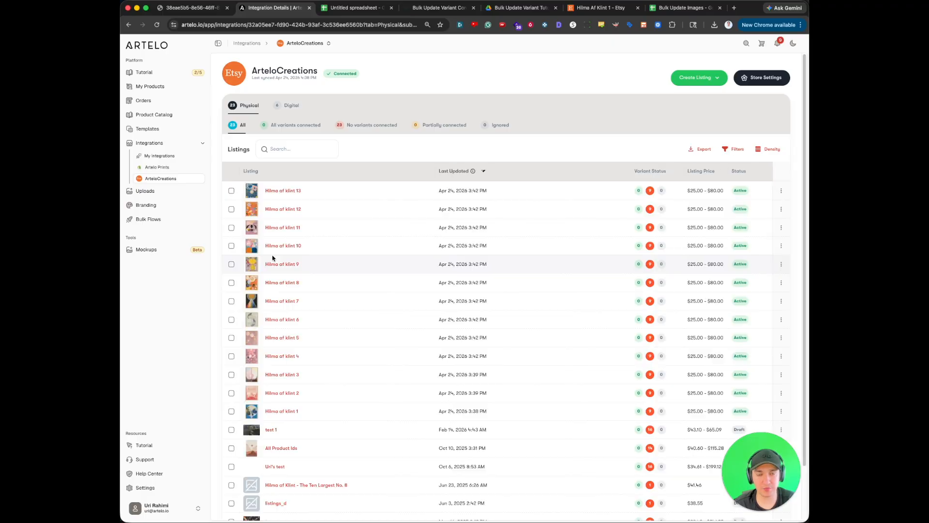
{"action": "left_click_drag", "start_coordinate": [266, 190], "coordinate": [310, 192]}
{"action": "left_click", "coordinate": [395, 269]}
{"action": "scroll", "coordinate": [434, 407], "scroll_direction": "down", "scroll_amount": 3}
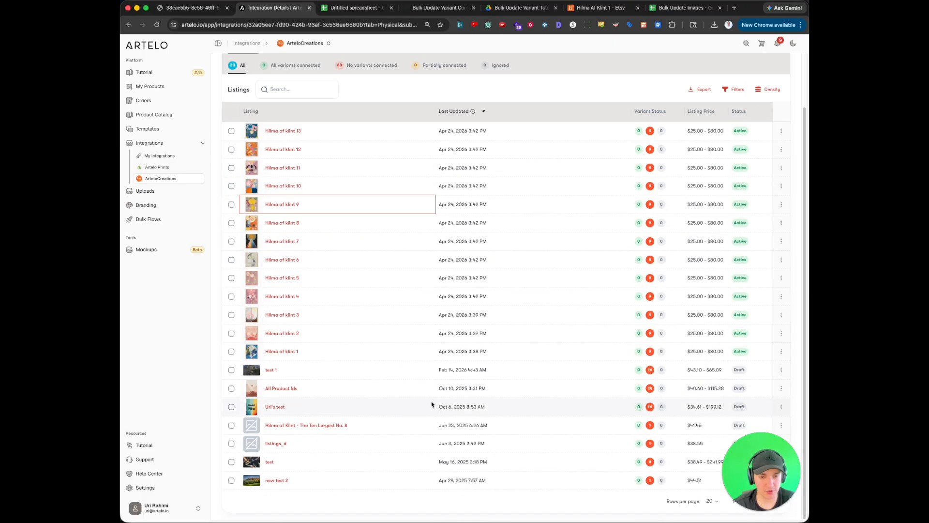
{"action": "scroll", "coordinate": [507, 402], "scroll_direction": "up", "scroll_amount": 3}
{"action": "left_click_drag", "start_coordinate": [507, 403], "coordinate": [527, 411]}
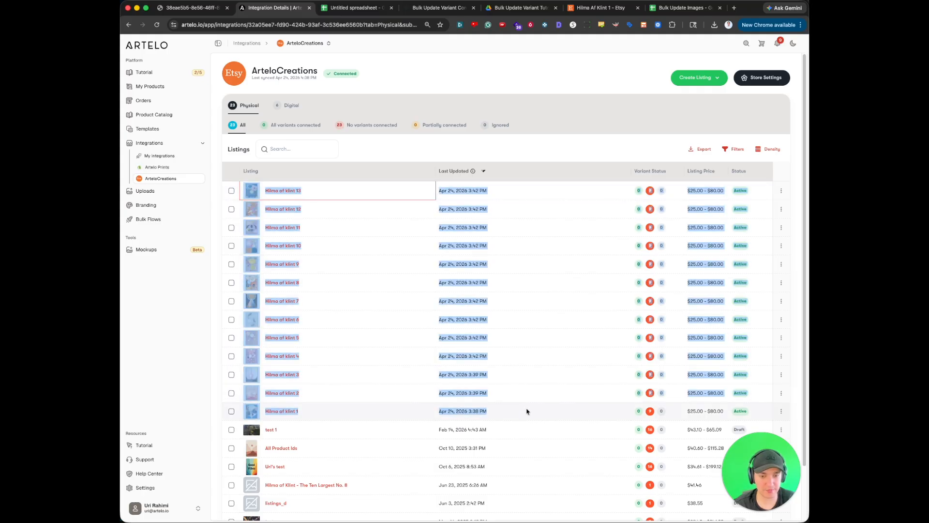
{"action": "left_click", "coordinate": [527, 411]}
{"action": "left_click_drag", "start_coordinate": [526, 413], "coordinate": [243, 189]}
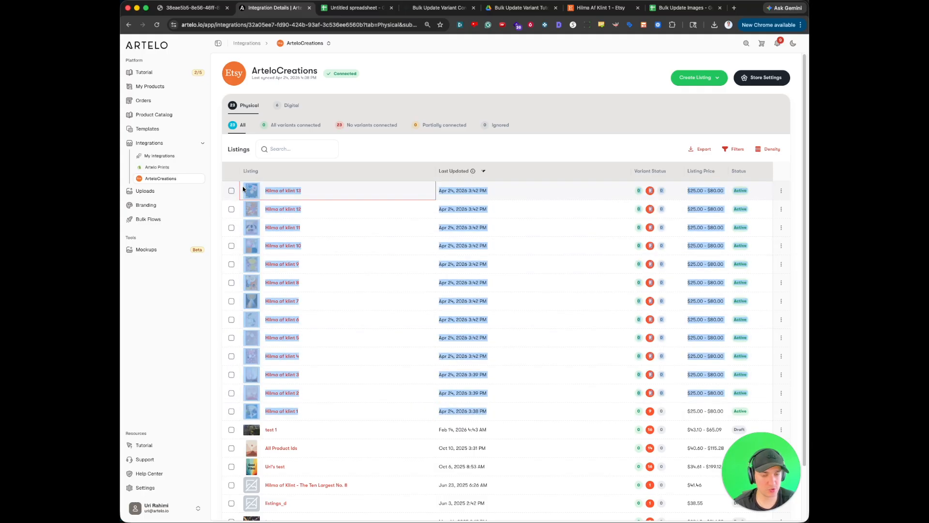
{"action": "left_click", "coordinate": [240, 190]}
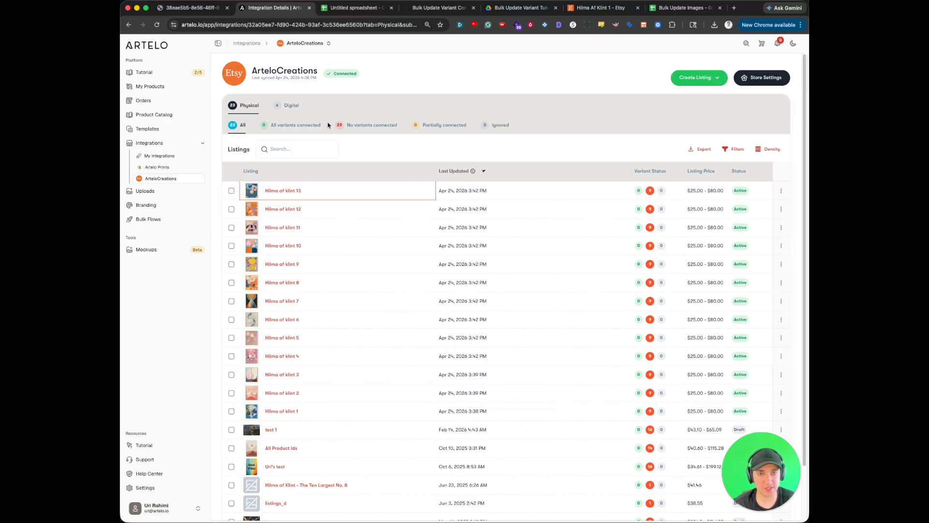
- Start the Bulk Update Variant Connections flow and generate its Excel file for the ArteloCreations Etsy store
{"action": "left_click", "coordinate": [433, 7]}
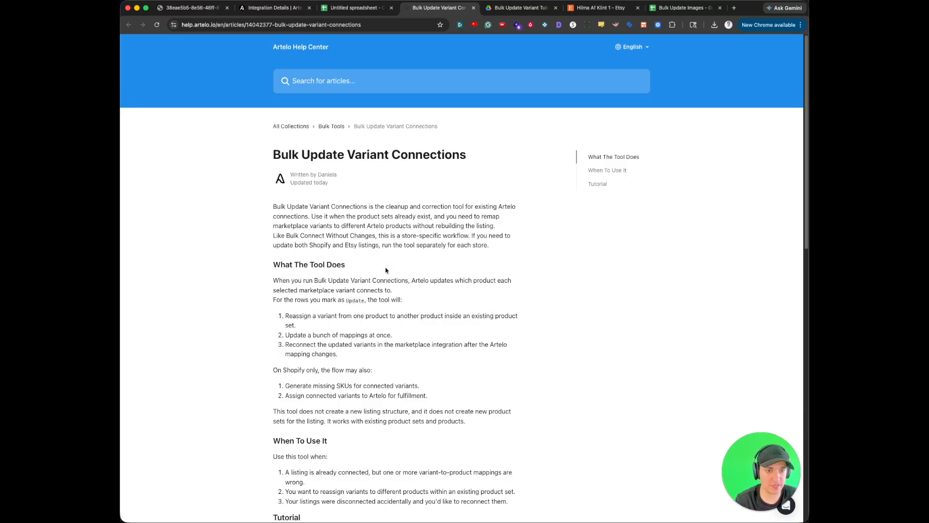
{"action": "left_click", "coordinate": [275, 9]}
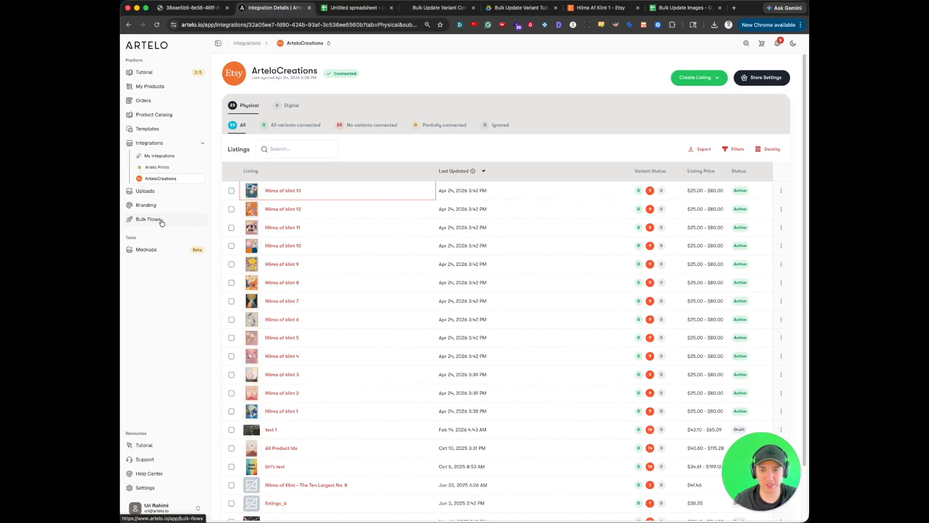
{"action": "left_click", "coordinate": [161, 220]}
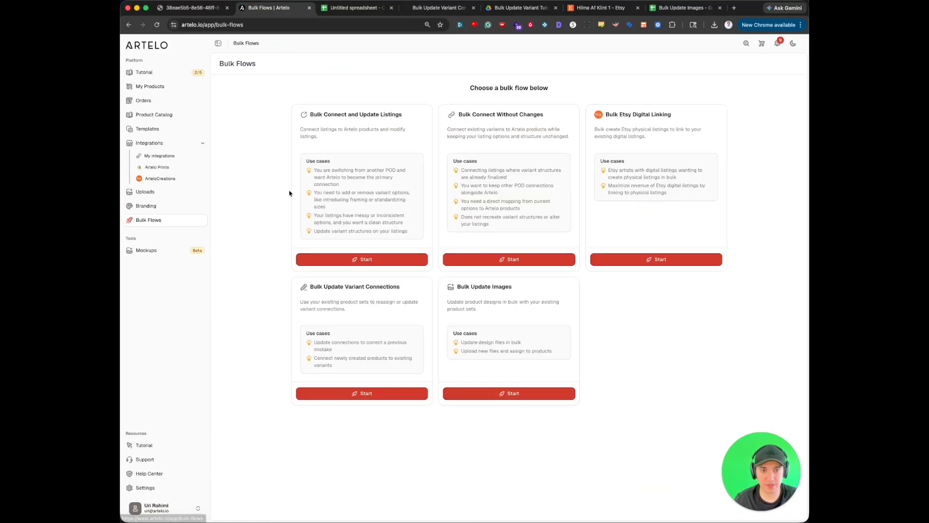
{"action": "left_click", "coordinate": [366, 393]}
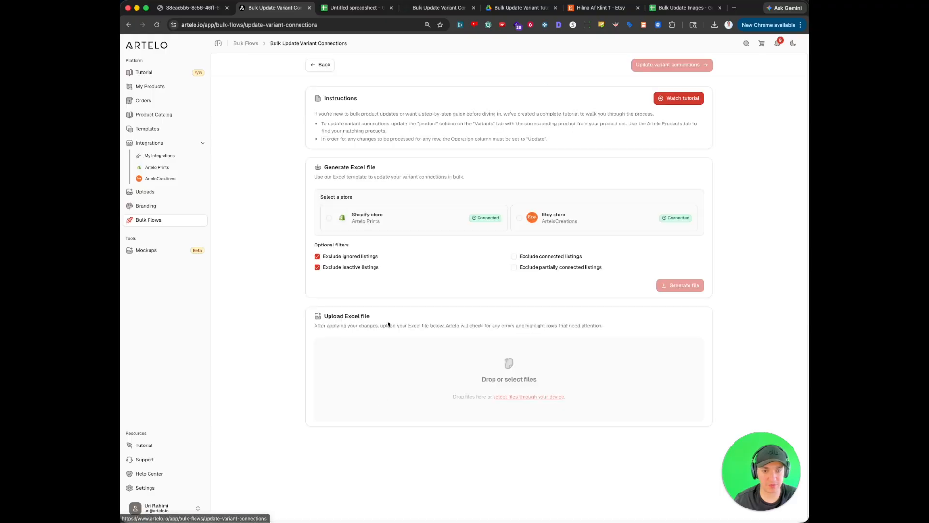
{"action": "left_click", "coordinate": [616, 219]}
{"action": "left_click", "coordinate": [680, 285]}
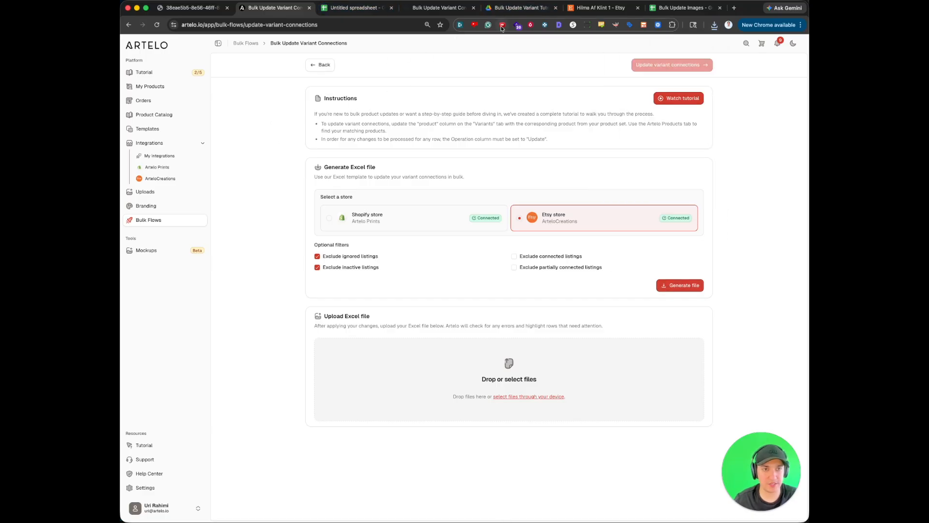
- Rename the untitled Google Sheets spreadsheet as Bulk Update Variant Connections
{"action": "left_click_drag", "start_coordinate": [520, 8], "coordinate": [434, 11]}
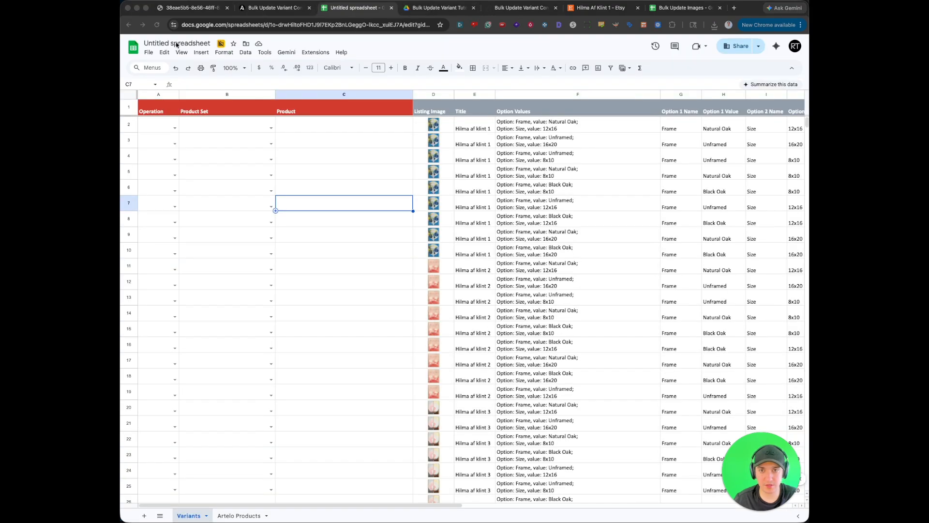
{"action": "left_click", "coordinate": [177, 45]}
{"action": "type", "text": "Bulk Update Variant Connections"}
{"action": "key", "text": "Return"}
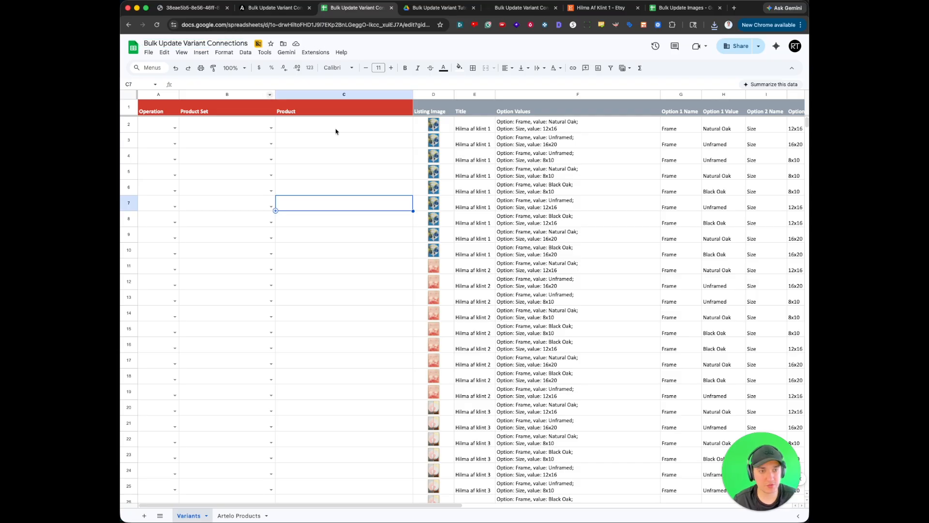
- Examine the Variants sheet's editable columns and the listing images, titles and option values, especially the Hilma af klint 1 rows
{"action": "left_click", "coordinate": [409, 186]}
{"action": "left_click_drag", "start_coordinate": [167, 127], "coordinate": [421, 132]}
{"action": "left_click", "coordinate": [561, 130]}
{"action": "left_click_drag", "start_coordinate": [561, 130], "coordinate": [438, 129]}
{"action": "scroll", "coordinate": [496, 248], "scroll_direction": "down", "scroll_amount": 20}
{"action": "scroll", "coordinate": [496, 248], "scroll_direction": "up", "scroll_amount": 5}
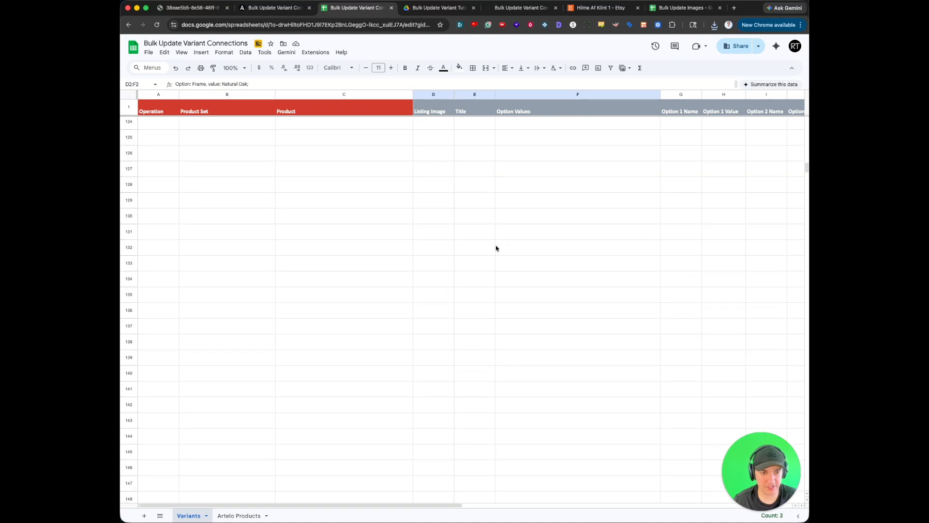
{"action": "left_click_drag", "start_coordinate": [452, 213], "coordinate": [488, 128]}
{"action": "scroll", "coordinate": [621, 216], "scroll_direction": "right", "scroll_amount": 9}
{"action": "scroll", "coordinate": [501, 206], "scroll_direction": "up", "scroll_amount": 20}
{"action": "scroll", "coordinate": [488, 143], "scroll_direction": "left", "scroll_amount": 9}
{"action": "scroll", "coordinate": [488, 142], "scroll_direction": "right", "scroll_amount": 3}
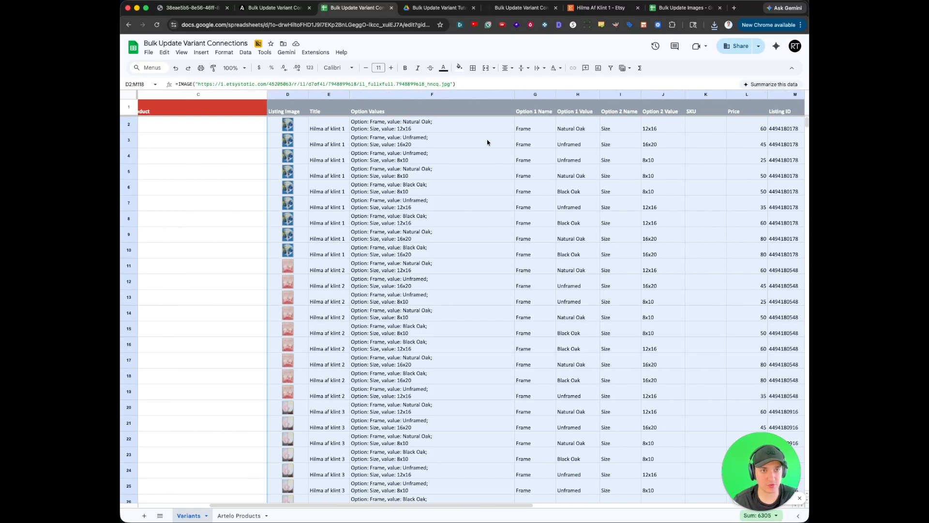
{"action": "left_click", "coordinate": [502, 189]}
{"action": "left_click_drag", "start_coordinate": [332, 126], "coordinate": [472, 257]}
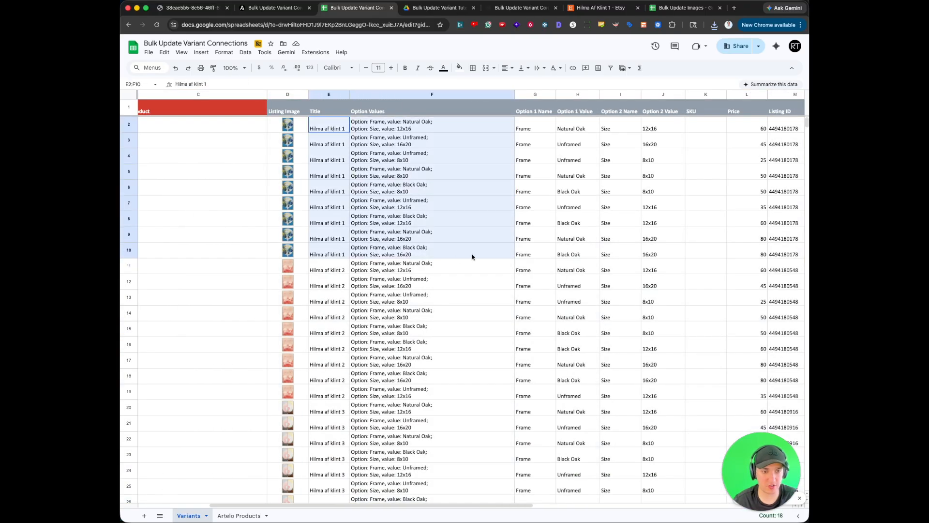
{"action": "left_click", "coordinate": [473, 257]}
{"action": "left_click_drag", "start_coordinate": [341, 126], "coordinate": [494, 254]}
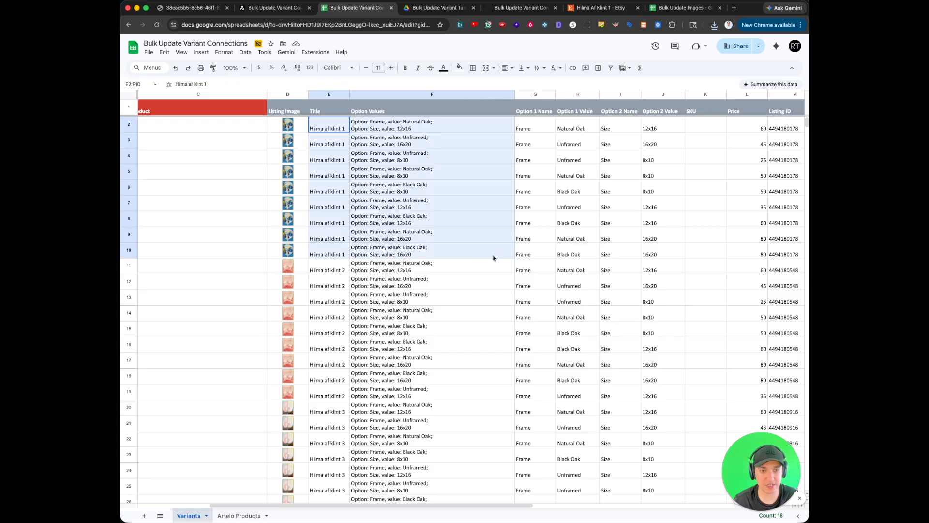
- Examine the first variant's frame and size options, plus the Variant ID, Listing URL and Artelo URL columns
{"action": "scroll", "coordinate": [494, 254], "scroll_direction": "left", "scroll_amount": 3}
{"action": "left_click", "coordinate": [340, 137]}
{"action": "left_click_drag", "start_coordinate": [341, 138], "coordinate": [538, 129]}
{"action": "left_click", "coordinate": [539, 128]}
{"action": "scroll", "coordinate": [581, 187], "scroll_direction": "right", "scroll_amount": 2}
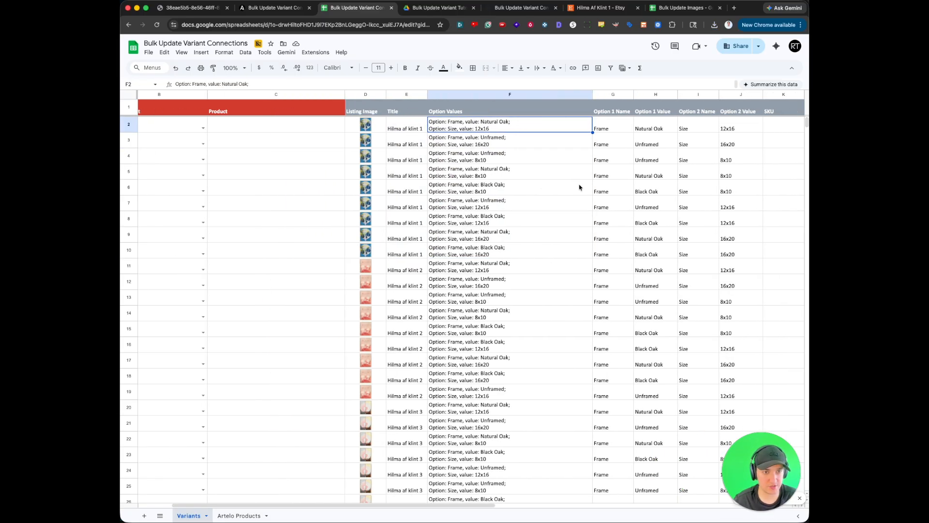
{"action": "left_click_drag", "start_coordinate": [482, 122], "coordinate": [435, 127]}
{"action": "scroll", "coordinate": [582, 131], "scroll_direction": "right", "scroll_amount": 5}
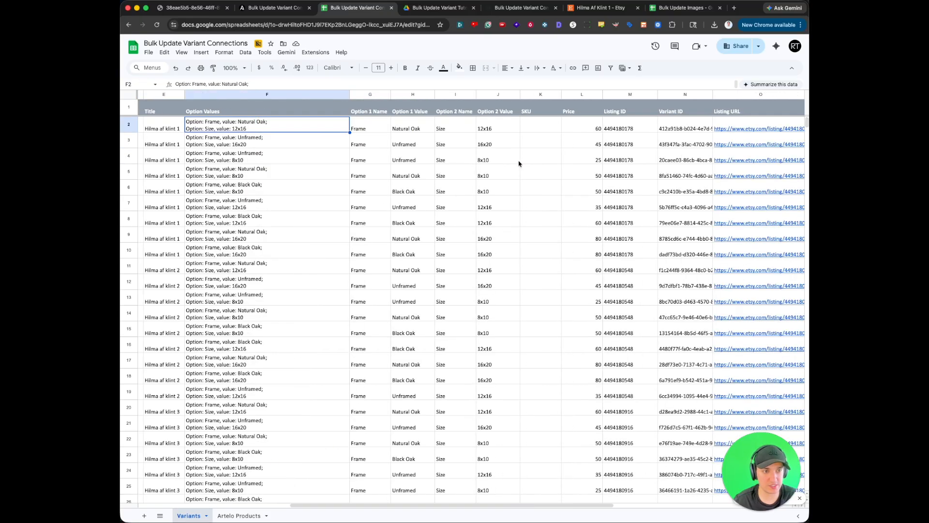
{"action": "left_click_drag", "start_coordinate": [666, 129], "coordinate": [666, 207]}
{"action": "left_click", "coordinate": [666, 207]}
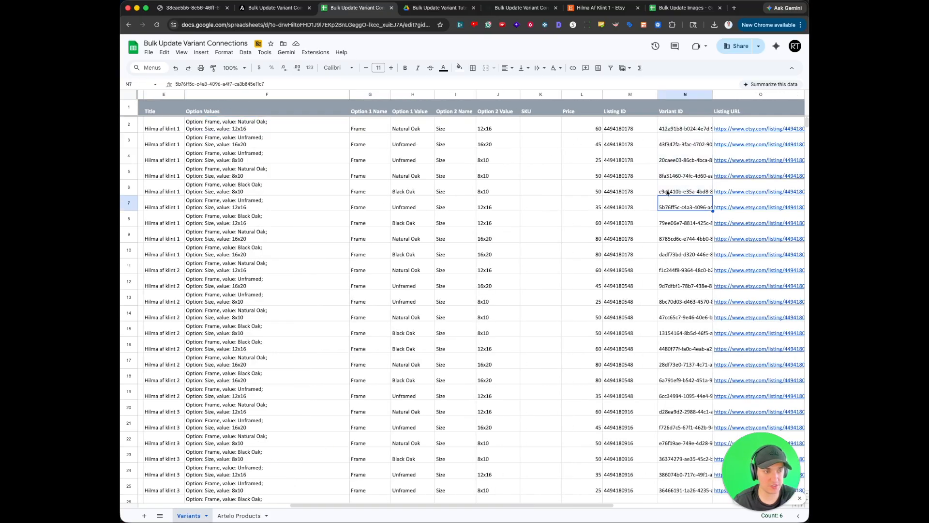
{"action": "scroll", "coordinate": [666, 193], "scroll_direction": "right", "scroll_amount": 3}
{"action": "left_click", "coordinate": [632, 131]}
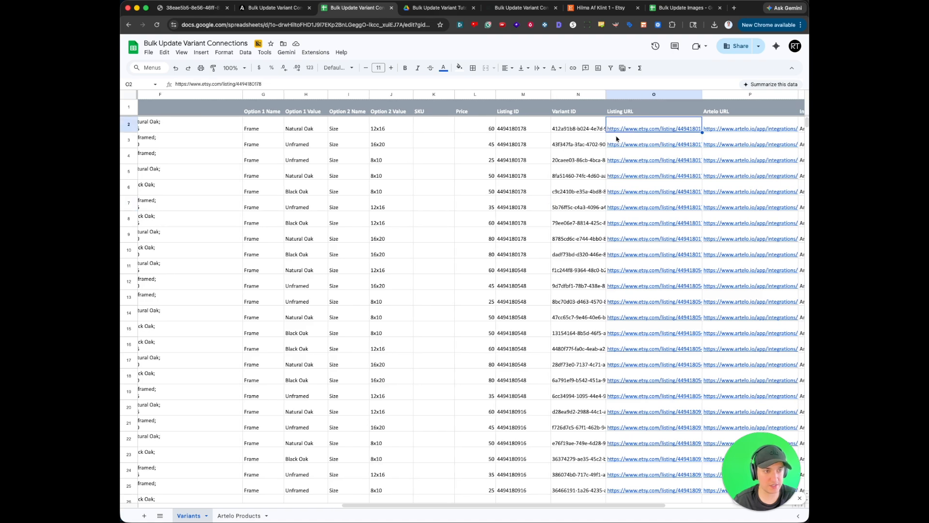
{"action": "scroll", "coordinate": [617, 138], "scroll_direction": "right", "scroll_amount": 3}
{"action": "left_click", "coordinate": [565, 133]}
{"action": "double_click", "coordinate": [570, 128]}
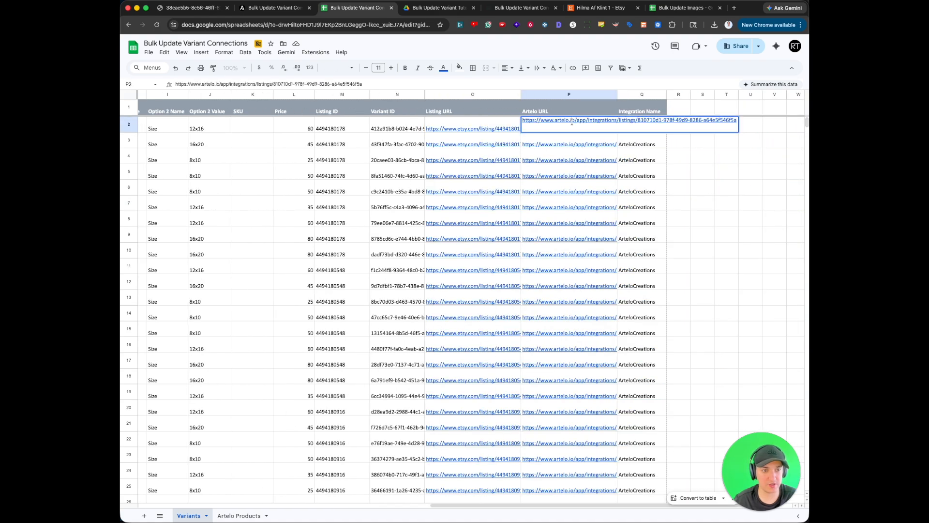
{"action": "left_click", "coordinate": [438, 138]}
{"action": "scroll", "coordinate": [367, 139], "scroll_direction": "left", "scroll_amount": 5}
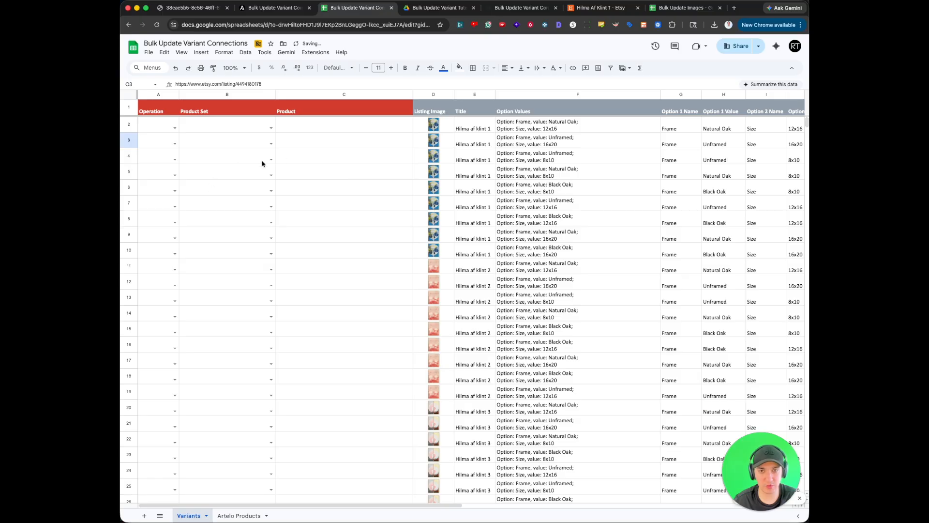
- Compare the empty Product Set and Product columns with the set names and product selections in the Artelo Products sheet
{"action": "left_click_drag", "start_coordinate": [243, 130], "coordinate": [307, 158]}
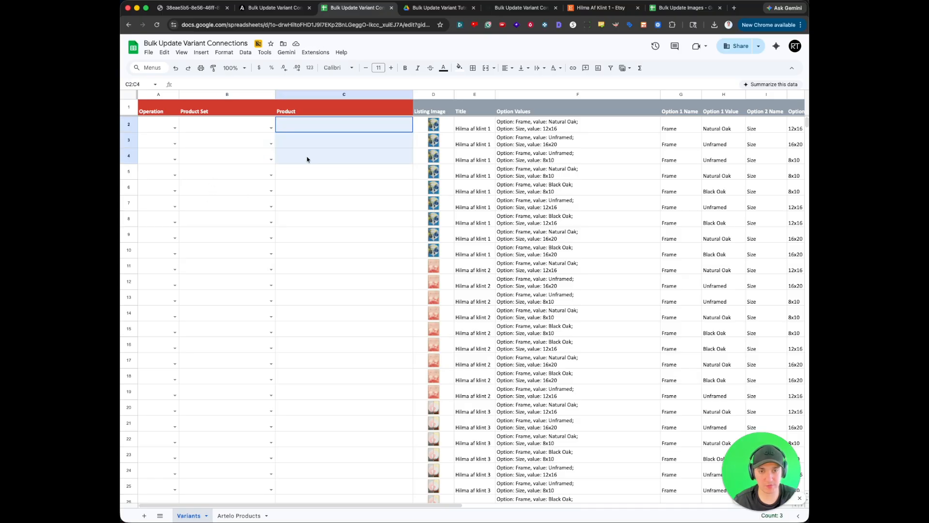
{"action": "left_click", "coordinate": [308, 158]}
{"action": "left_click", "coordinate": [242, 515]}
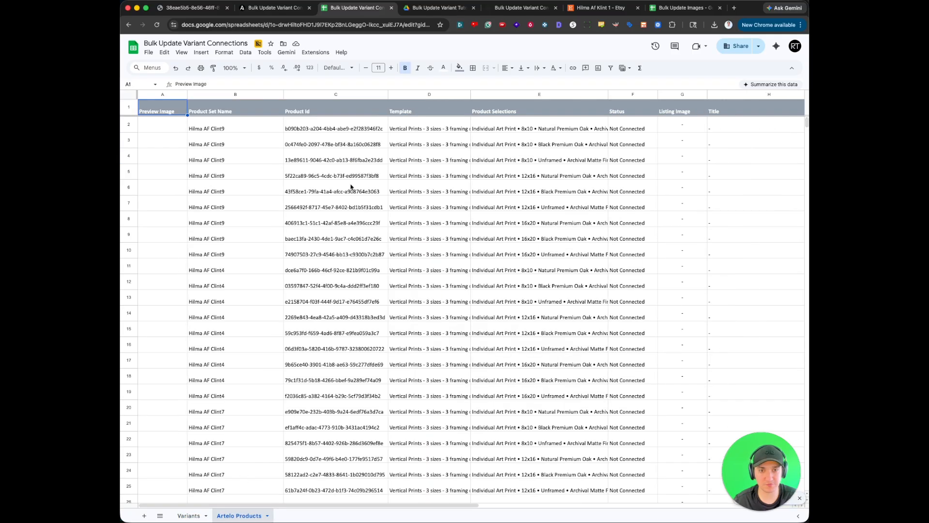
{"action": "left_click", "coordinate": [231, 95]}
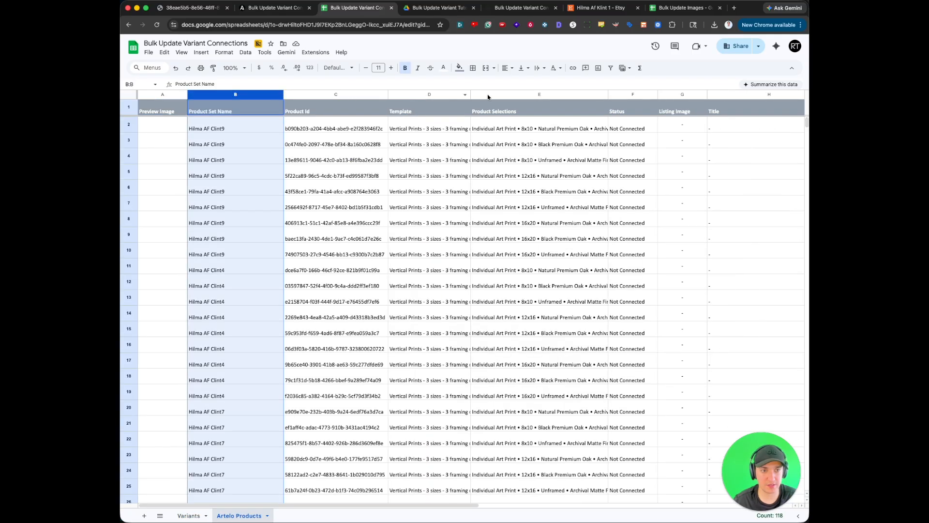
{"action": "left_click", "coordinate": [491, 94], "text": "super"}
{"action": "left_click", "coordinate": [223, 128]}
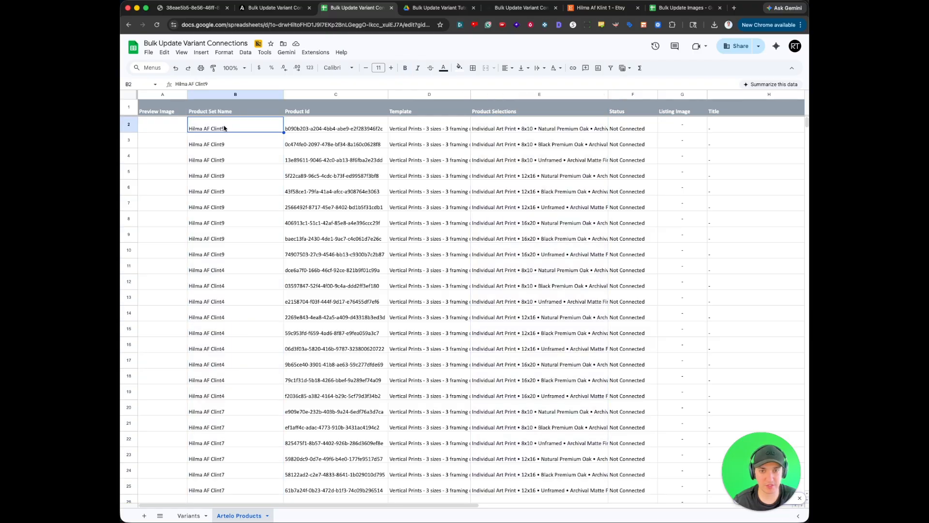
{"action": "left_click", "coordinate": [525, 129], "text": "super"}
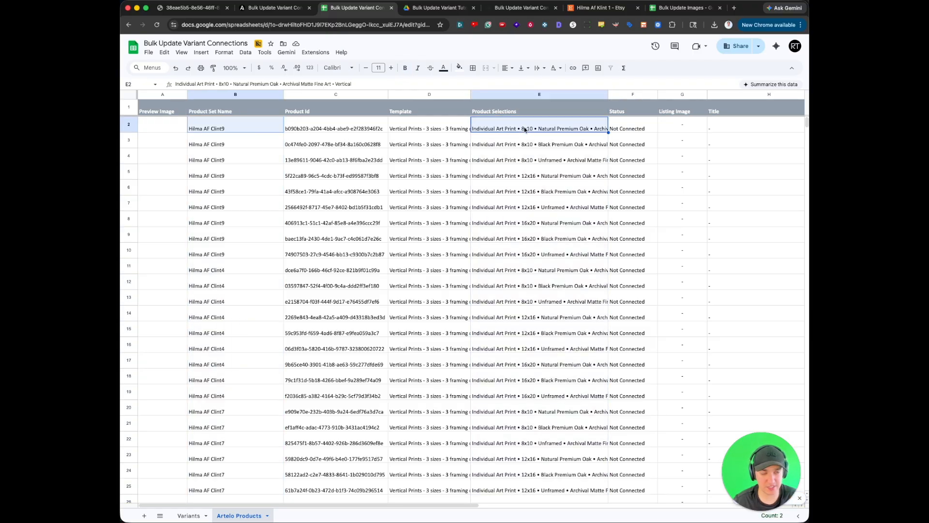
{"action": "key", "text": "super+b"}
{"action": "key", "text": "super+b"}
{"action": "scroll", "coordinate": [256, 288], "scroll_direction": "down", "scroll_amount": 10}
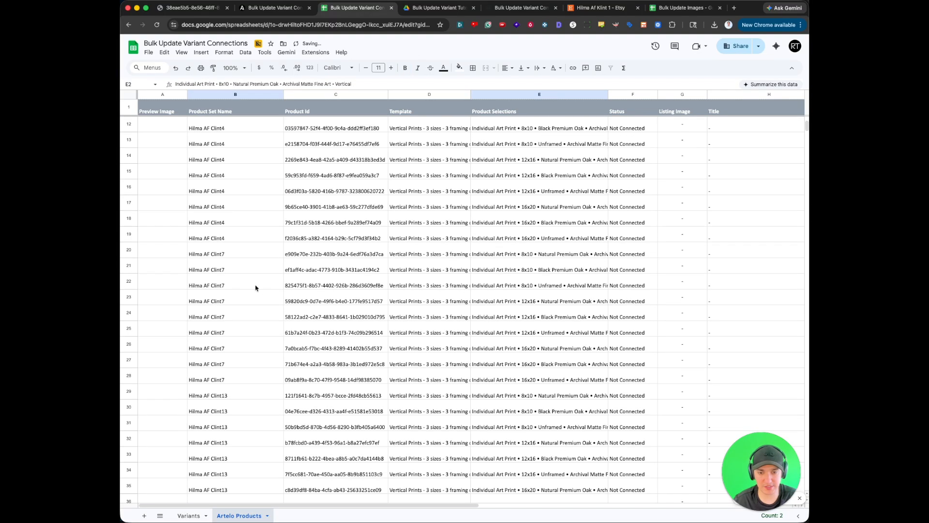
{"action": "scroll", "coordinate": [256, 288], "scroll_direction": "up", "scroll_amount": 2}
{"action": "left_click_drag", "start_coordinate": [223, 181], "coordinate": [217, 300]}
{"action": "left_click", "coordinate": [216, 301]}
- Copy the product set name Hilma AF Clint1 from Artelo Products into Product Set cells B2:B10 of the Variants sheet
{"action": "left_click", "coordinate": [189, 516]}
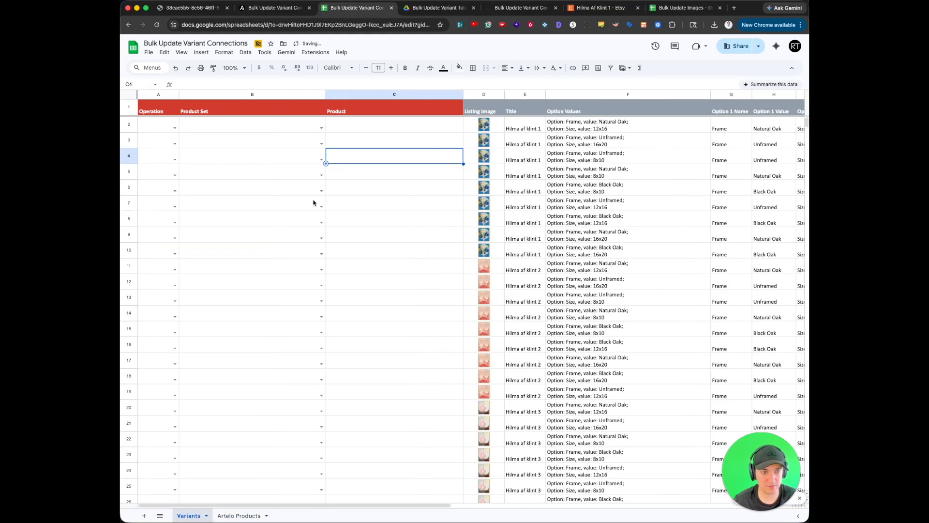
{"action": "left_click", "coordinate": [239, 516]}
{"action": "left_click", "coordinate": [212, 174]}
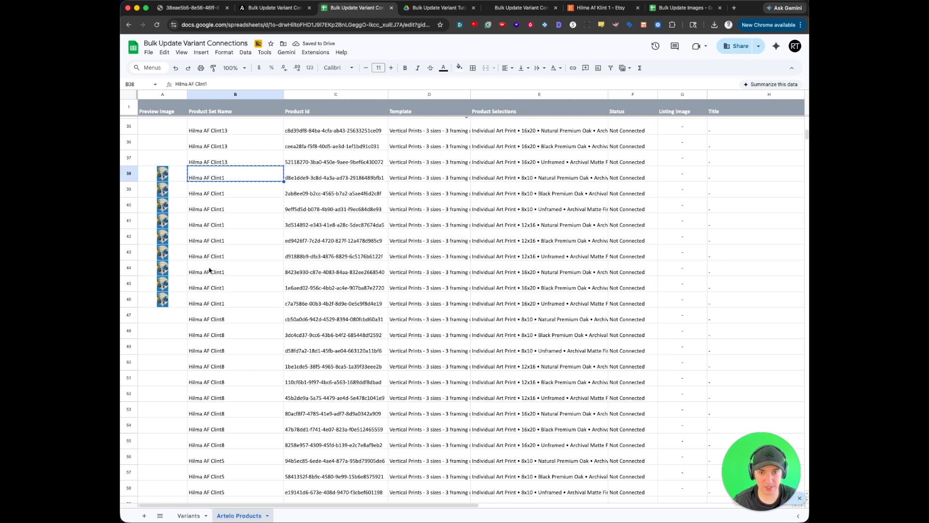
{"action": "left_click", "coordinate": [189, 515]}
{"action": "left_click", "coordinate": [224, 123]}
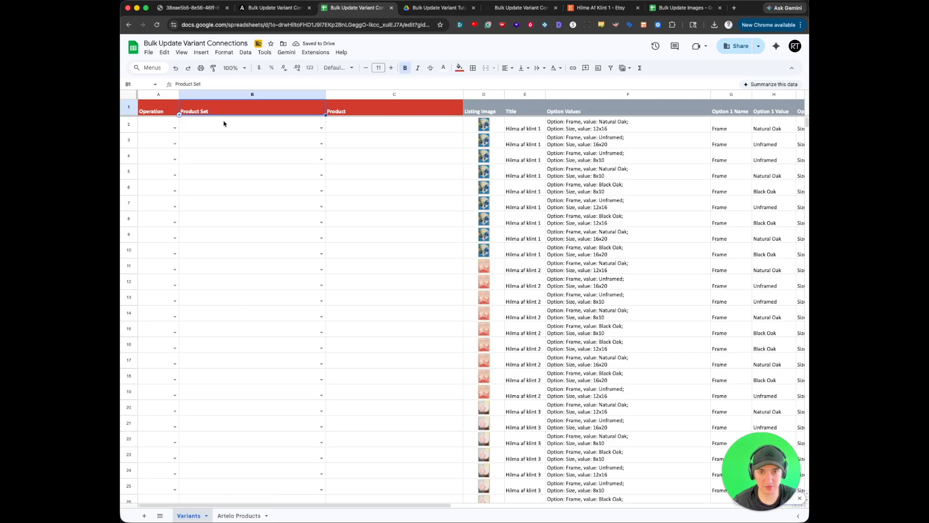
{"action": "type", "text": "Hilma AF Clint1"}
{"action": "left_click_drag", "start_coordinate": [227, 127], "coordinate": [244, 255]}
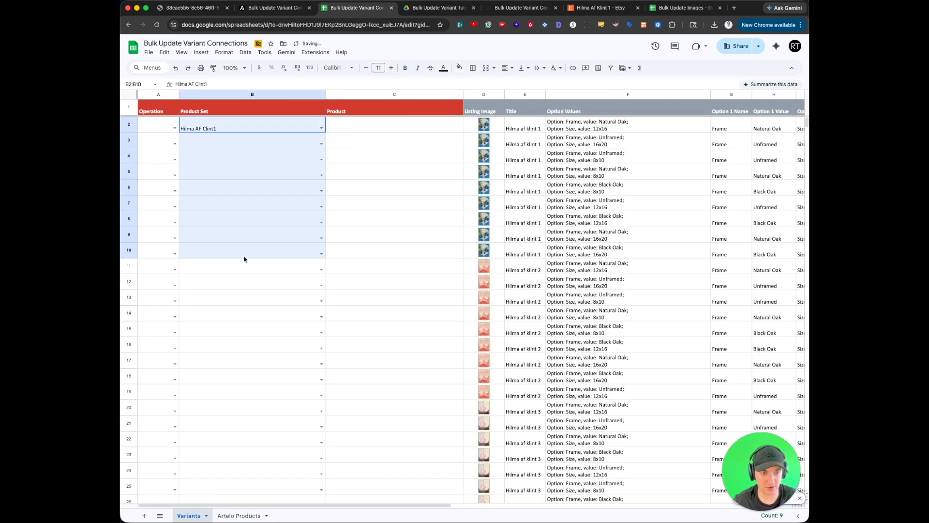
{"action": "key", "text": "super+d"}
- Copy the product set name Hilma AF Clint1 into the Product Set cells B11:B19 for the Hilma af klint 2 rows
{"action": "left_click", "coordinate": [243, 252]}
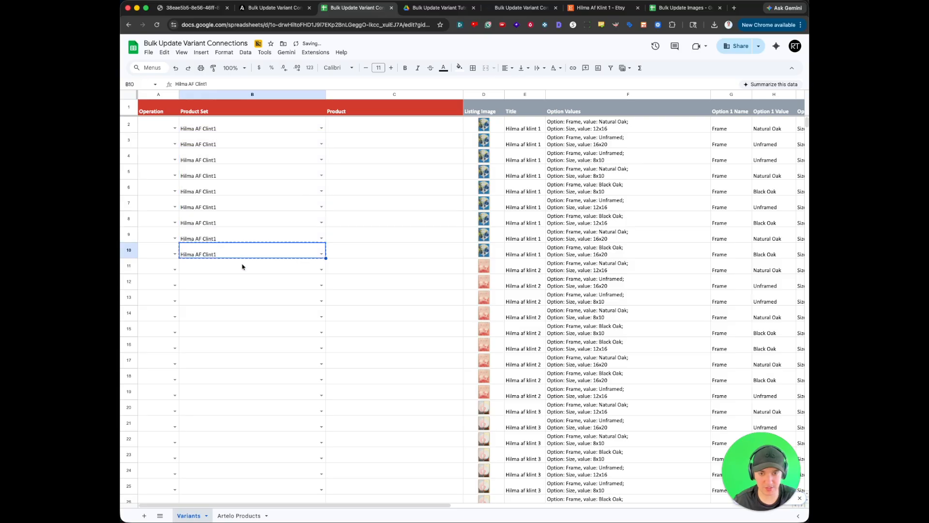
{"action": "left_click", "coordinate": [243, 266]}
{"action": "type", "text": "Hilma AF Clint1"}
{"action": "mouse_move", "coordinate": [243, 266]}
{"action": "left_mouse_down"}
{"action": "mouse_move", "coordinate": [254, 387]}
{"action": "mouse_move", "coordinate": [238, 270]}
{"action": "left_mouse_up"}
{"action": "key", "text": "super+d"}
- Replace every 1 with 2 in the range B11:B19 so those rows use the product set Hilma AF Clint2
{"action": "key", "text": "super+f"}
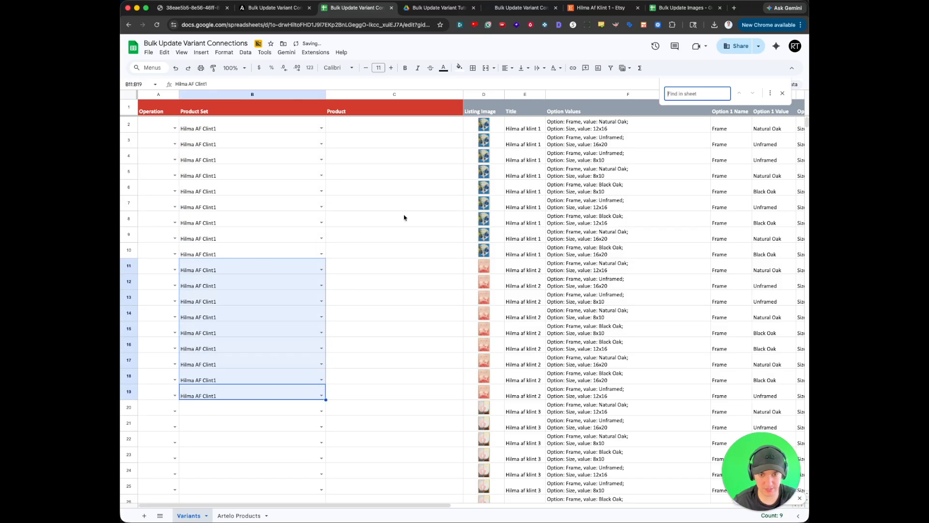
{"action": "left_click", "coordinate": [770, 93]}
{"action": "type", "text": "1"}
{"action": "key", "text": "Tab"}
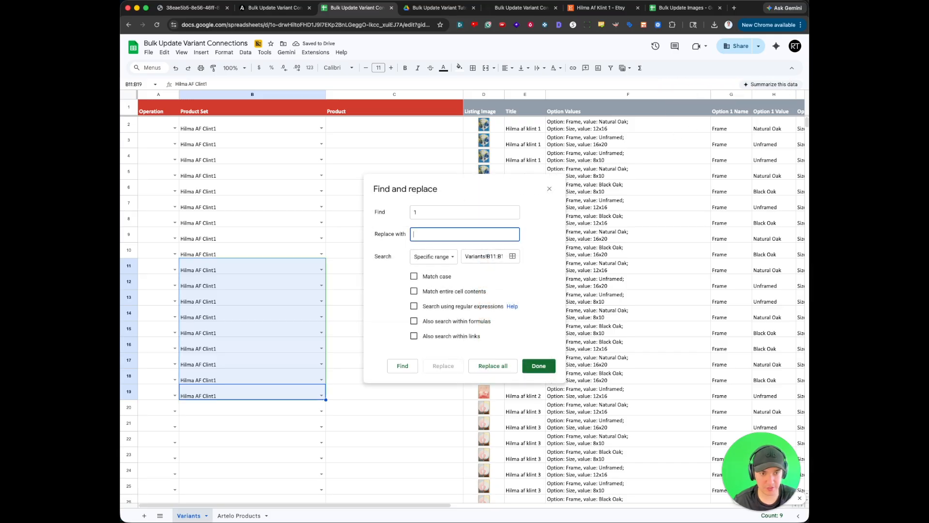
{"action": "type", "text": "2"}
{"action": "left_click", "coordinate": [499, 367]}
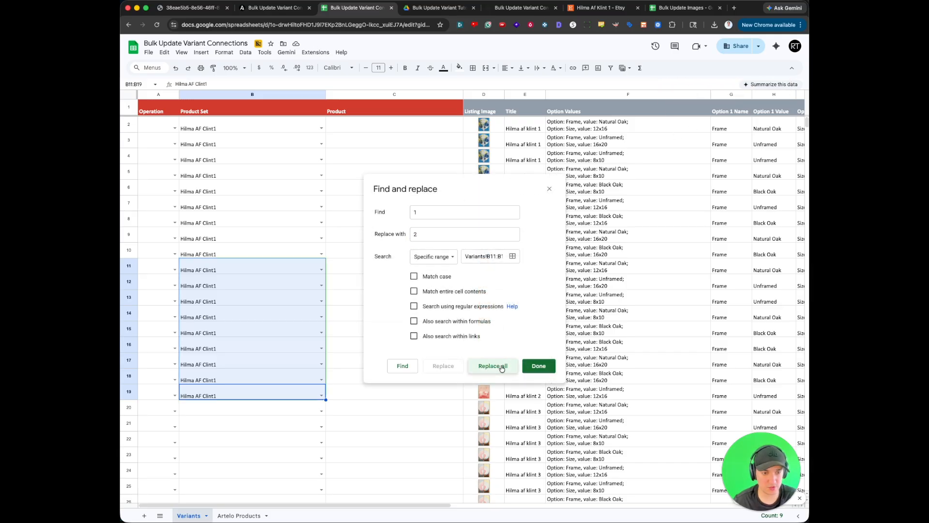
{"action": "left_click", "coordinate": [539, 366]}
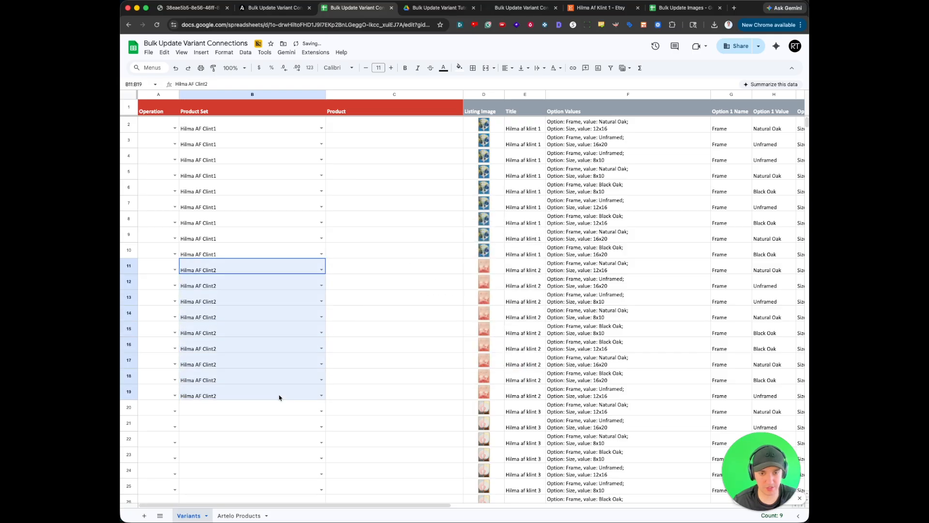
- Check the set names in Artelo Products and enter Hilma AF Clint3 in Product Set cells B20:B28 of the Variants sheet
{"action": "scroll", "coordinate": [280, 393], "scroll_direction": "down", "scroll_amount": 5}
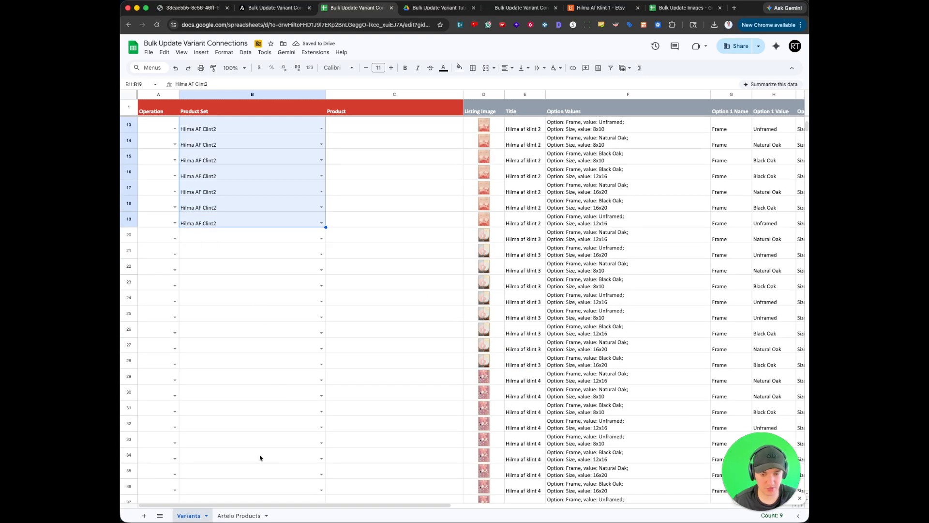
{"action": "left_click", "coordinate": [239, 515]}
{"action": "scroll", "coordinate": [232, 315], "scroll_direction": "down", "scroll_amount": 5}
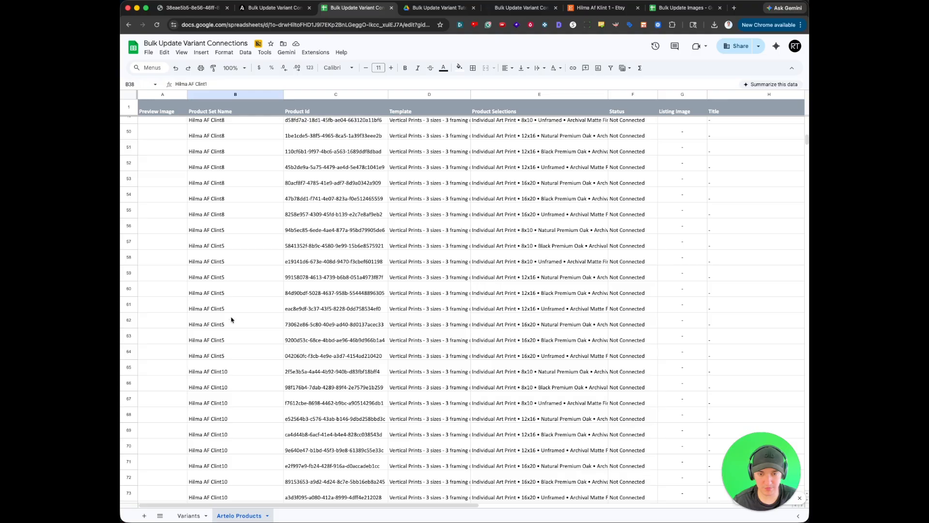
{"action": "left_click", "coordinate": [200, 516]}
{"action": "left_click", "coordinate": [268, 236]}
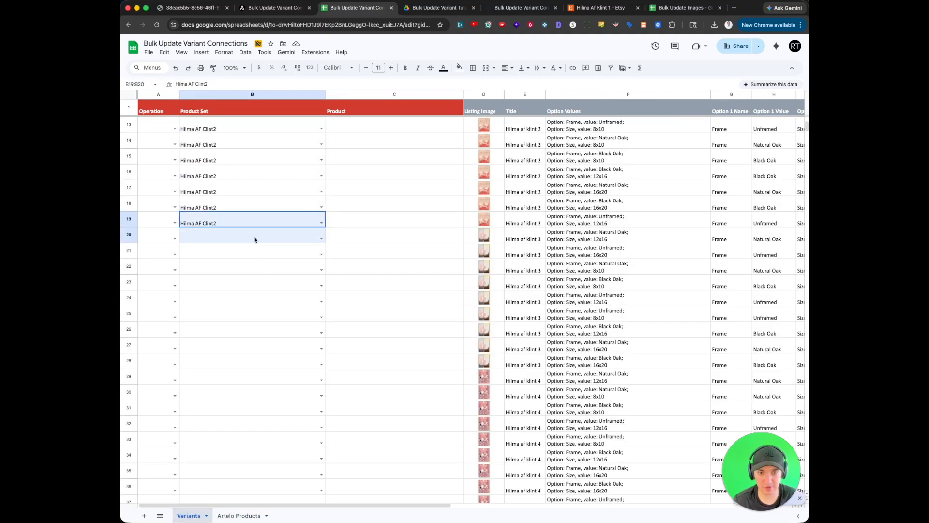
{"action": "type", "text": "Hilma AF Clint3"}
{"action": "key", "text": "Return"}
{"action": "left_click_drag", "start_coordinate": [266, 236], "coordinate": [259, 360]}
{"action": "key", "text": "super+d"}
{"action": "left_click", "coordinate": [258, 358]}
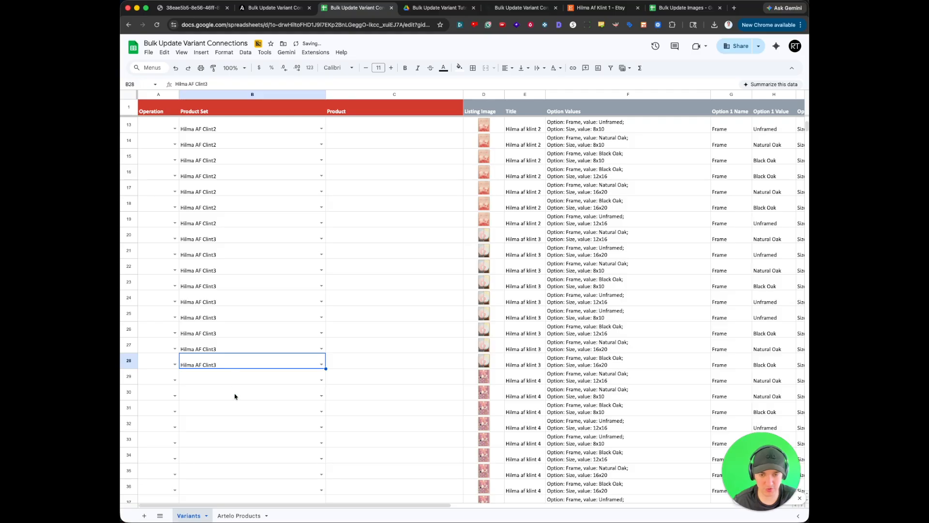
- Choose Hilma AF Clint4 as the product set in B29 and fill it down through B37 for the Hilma af klint 4 rows
{"action": "left_click", "coordinate": [250, 382]}
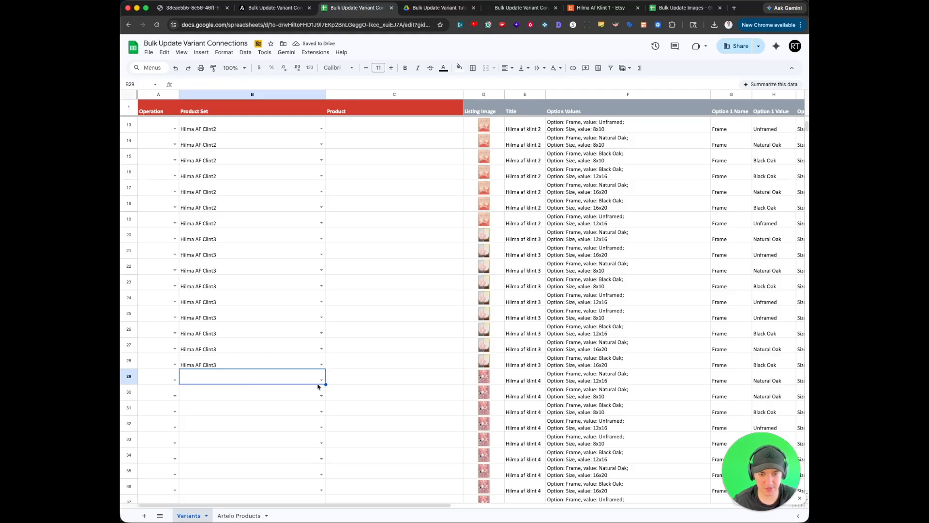
{"action": "left_click", "coordinate": [321, 380]}
{"action": "left_click", "coordinate": [238, 402]}
{"action": "left_click_drag", "start_coordinate": [240, 379], "coordinate": [240, 255]}
{"action": "scroll", "coordinate": [241, 417], "scroll_direction": "down", "scroll_amount": 5}
{"action": "key", "text": "super+d"}
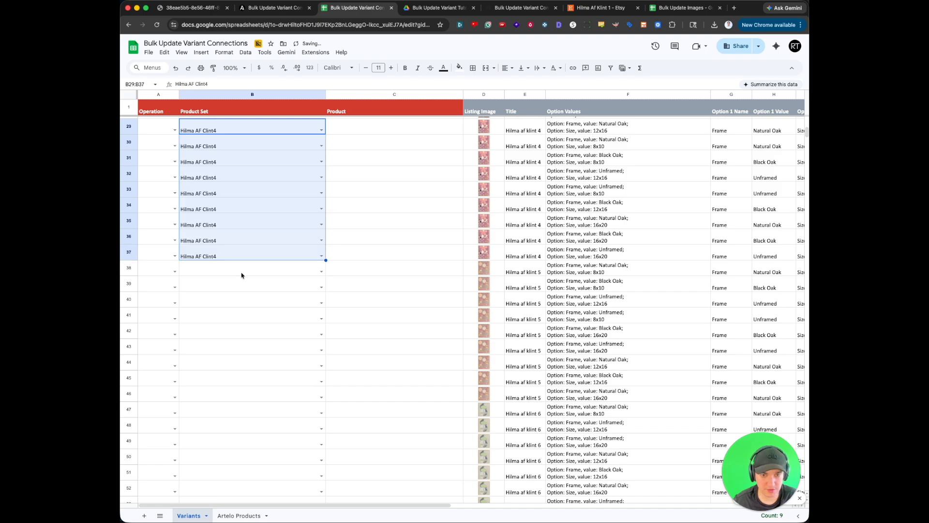
- Fill the Product Set cells of the Hilma af klint 5 to 13 rows with the matching sets Hilma AF Clint5 to Hilma AF Clint13
{"action": "left_click", "coordinate": [247, 274]}
{"action": "left_click", "coordinate": [321, 272]}
{"action": "left_click", "coordinate": [230, 347]}
{"action": "left_click_drag", "start_coordinate": [245, 270], "coordinate": [252, 394]}
{"action": "key", "text": "super+d"}
{"action": "left_click", "coordinate": [249, 381]}
{"action": "key", "text": "super+d"}
{"action": "left_click", "coordinate": [252, 395]}
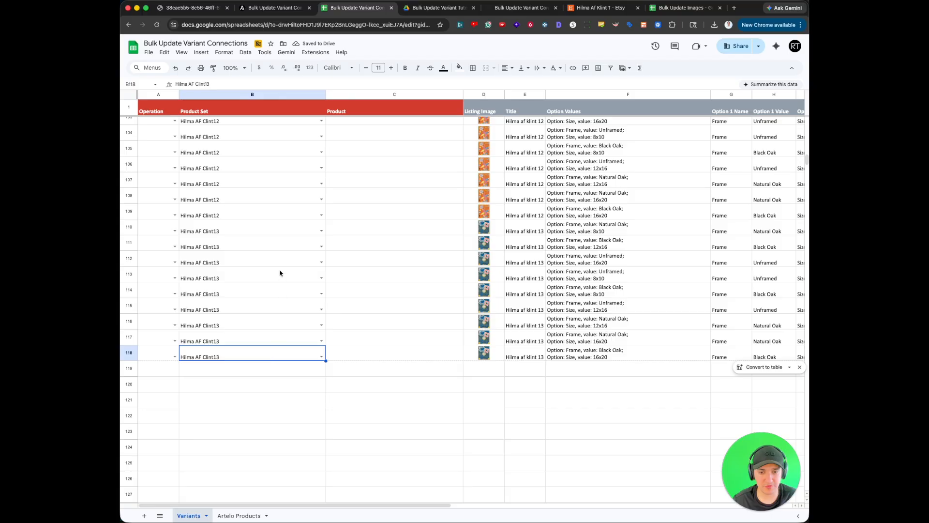
- Review the first variant's listing image, title, option values and product set alongside its Product cell C2
{"action": "scroll", "coordinate": [301, 243], "scroll_direction": "up", "scroll_amount": 20}
{"action": "left_click", "coordinate": [300, 130]}
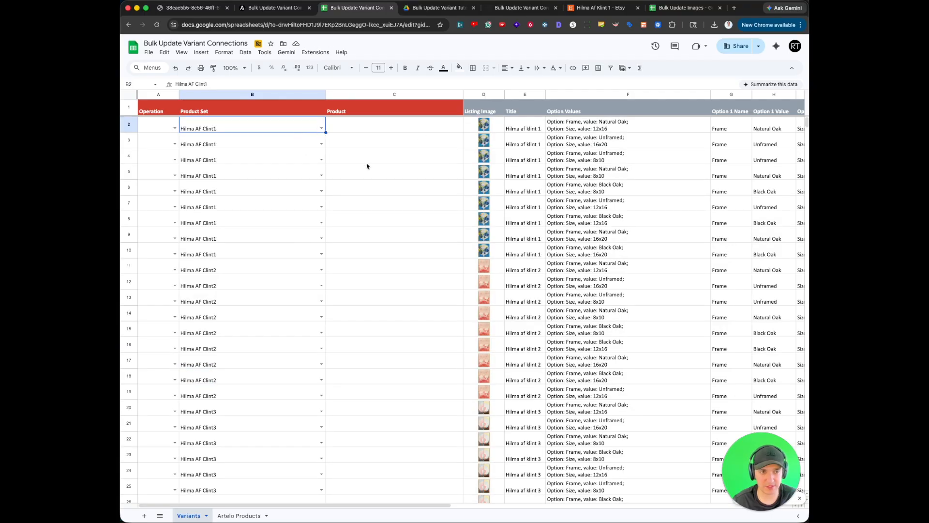
{"action": "left_click_drag", "start_coordinate": [484, 127], "coordinate": [585, 128]}
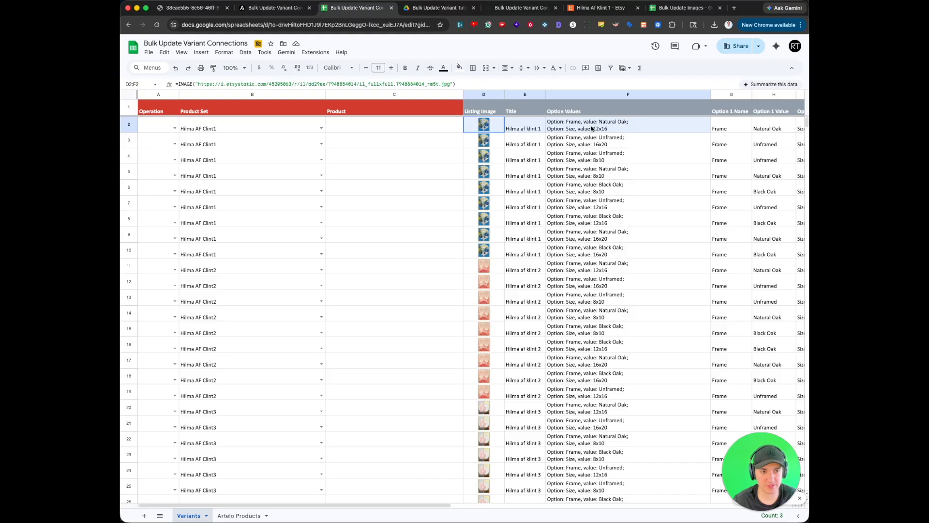
{"action": "left_click", "coordinate": [592, 128]}
{"action": "mouse_move", "coordinate": [285, 128]}
{"action": "left_mouse_down"}
{"action": "mouse_move", "coordinate": [269, 137]}
{"action": "mouse_move", "coordinate": [271, 129]}
{"action": "left_mouse_up"}
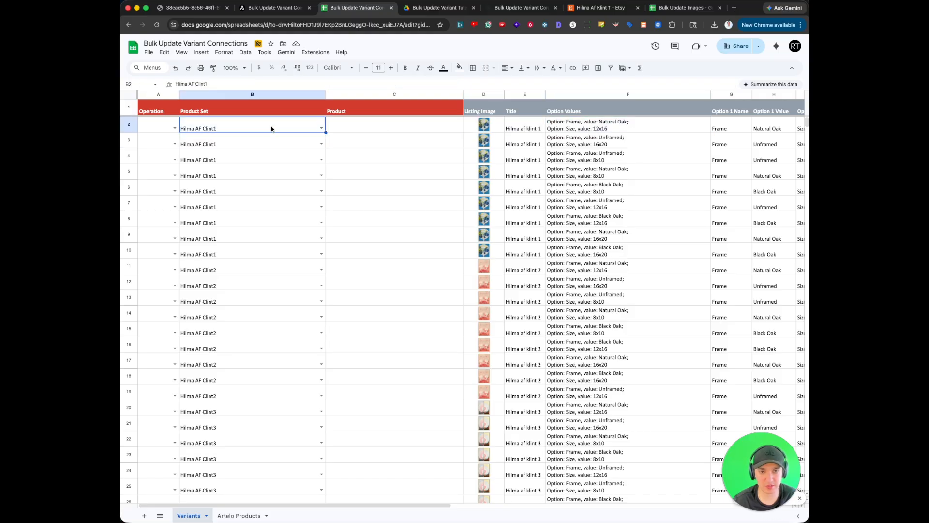
{"action": "left_click", "coordinate": [385, 130]}
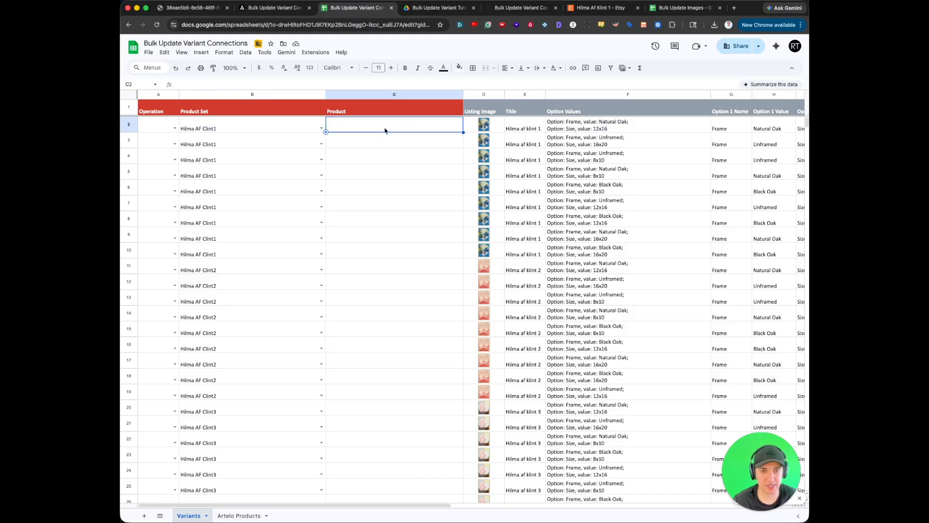
- Widen the Template and Product Selections columns in the Artelo Products sheet and review the size and frame combinations
{"action": "left_click", "coordinate": [239, 516]}
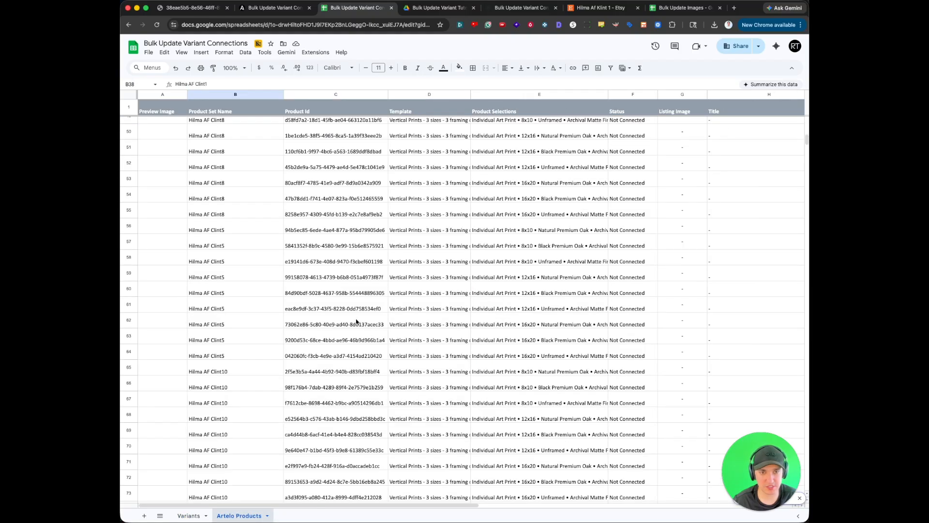
{"action": "scroll", "coordinate": [339, 240], "scroll_direction": "up", "scroll_amount": 15}
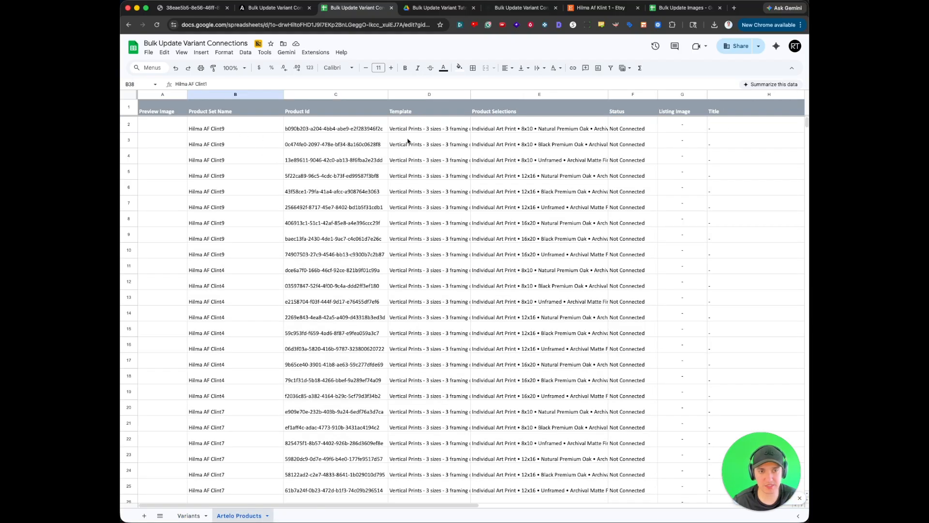
{"action": "double_click", "coordinate": [470, 94]}
{"action": "left_click_drag", "start_coordinate": [639, 94], "coordinate": [700, 95]}
{"action": "left_click_drag", "start_coordinate": [588, 126], "coordinate": [588, 153]}
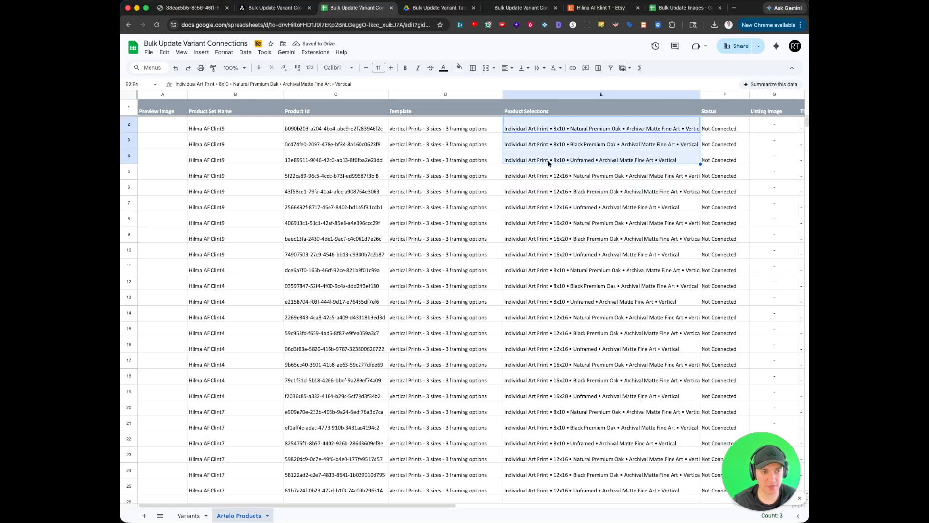
{"action": "scroll", "coordinate": [548, 163], "scroll_direction": "right", "scroll_amount": 3}
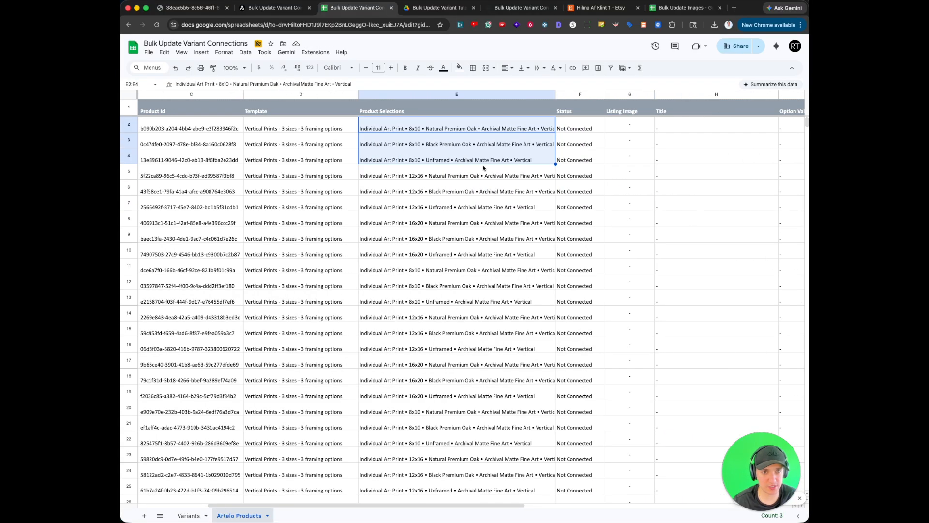
- Create a filter across the whole Variants sheet
{"action": "left_click", "coordinate": [192, 516]}
{"action": "scroll", "coordinate": [509, 181], "scroll_direction": "right", "scroll_amount": 2}
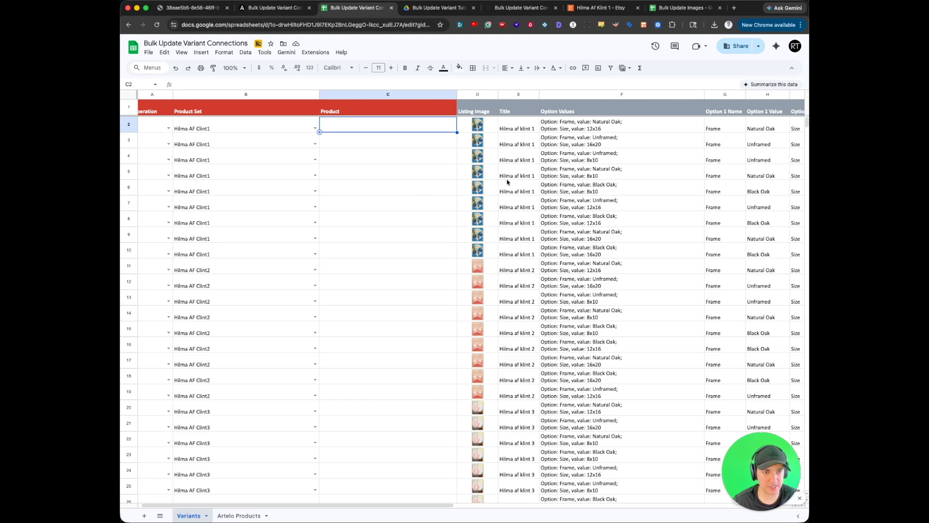
{"action": "scroll", "coordinate": [504, 182], "scroll_direction": "left", "scroll_amount": 2}
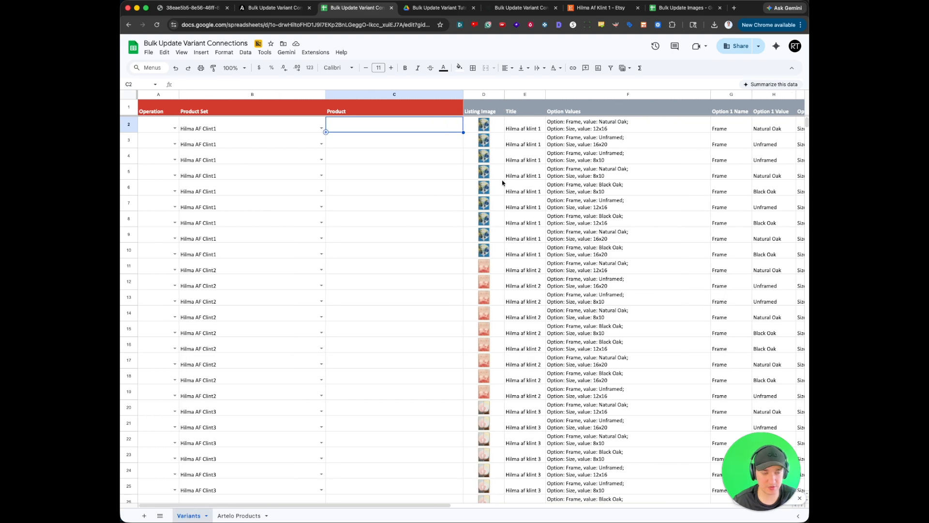
{"action": "scroll", "coordinate": [503, 183], "scroll_direction": "right", "scroll_amount": 5}
{"action": "scroll", "coordinate": [502, 182], "scroll_direction": "left", "scroll_amount": 4}
{"action": "scroll", "coordinate": [502, 182], "scroll_direction": "right", "scroll_amount": 8}
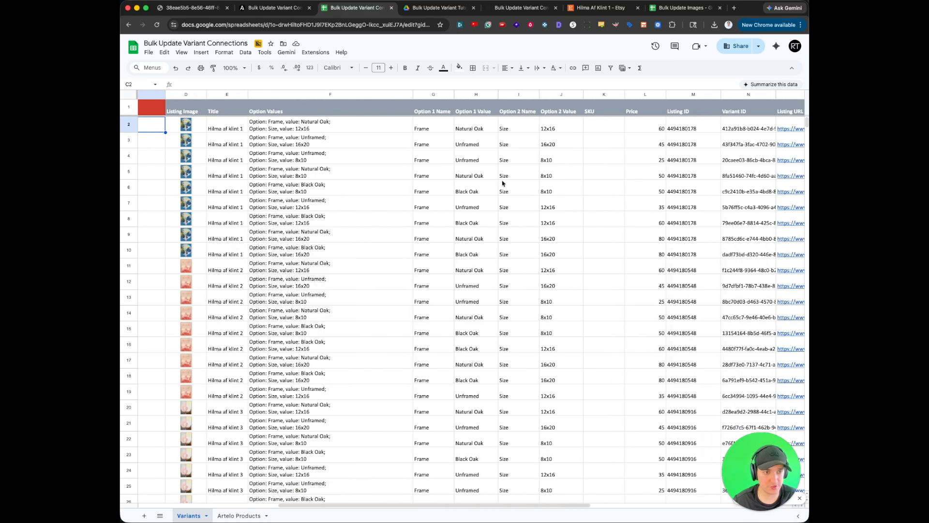
{"action": "left_click", "coordinate": [556, 143]}
{"action": "key", "text": "ctrl+a"}
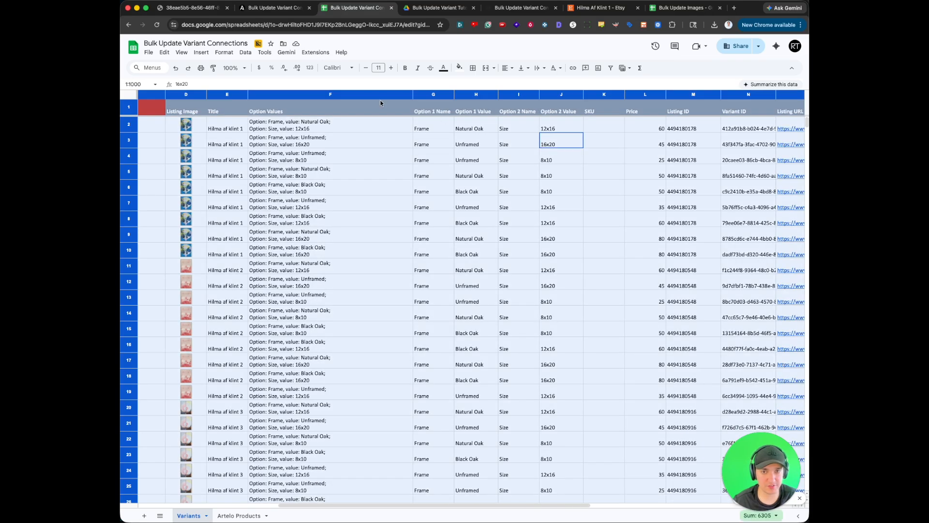
{"action": "left_click", "coordinate": [245, 53]}
{"action": "left_click", "coordinate": [268, 117]}
{"action": "left_click", "coordinate": [438, 154]}
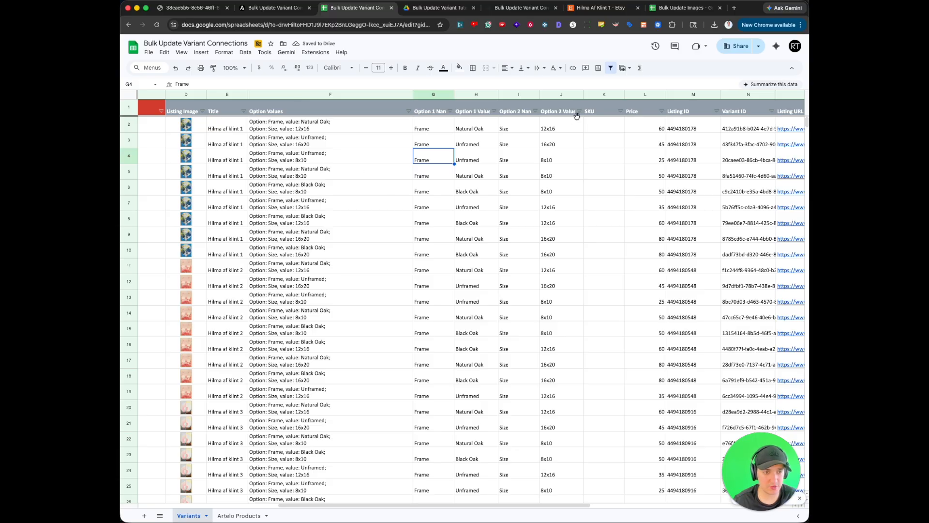
- Filter the Variants sheet to Option 1 Value Unframed and Option 2 Value 12x16
{"action": "left_click", "coordinate": [495, 112]}
{"action": "left_click", "coordinate": [422, 208]}
{"action": "left_click", "coordinate": [477, 308]}
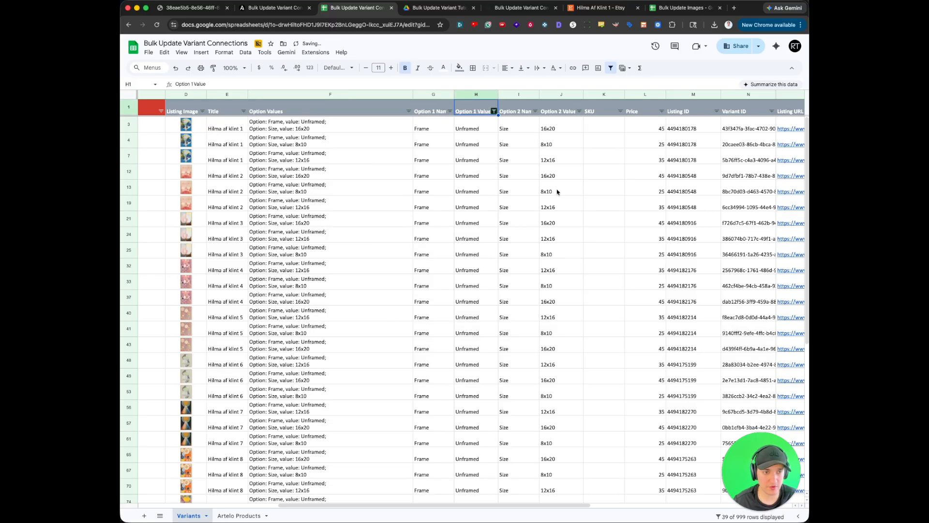
{"action": "left_click", "coordinate": [579, 111]}
{"action": "left_click", "coordinate": [507, 209]}
{"action": "left_click", "coordinate": [499, 241]}
{"action": "left_click", "coordinate": [562, 306]}
{"action": "scroll", "coordinate": [523, 189], "scroll_direction": "left", "scroll_amount": 5}
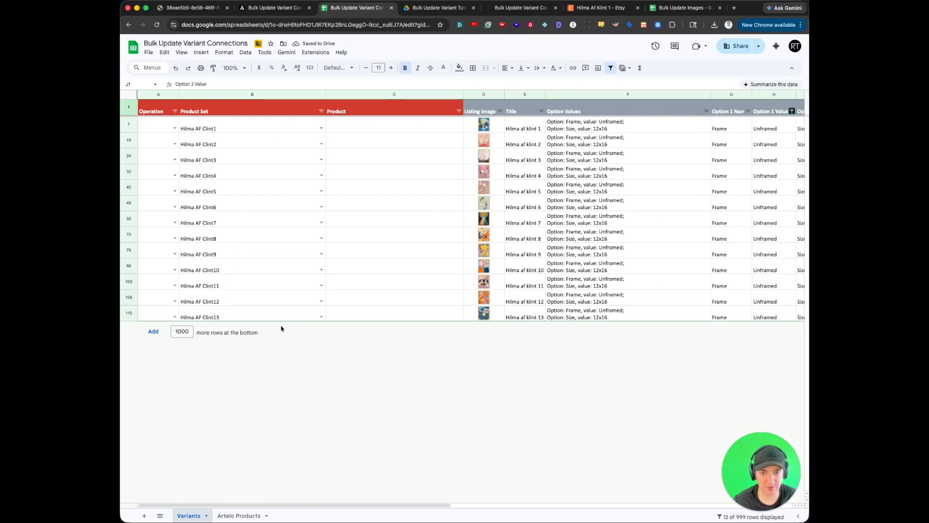
- Fit the Product Selections column in the Artelo Products sheet to its full text
{"action": "left_click", "coordinate": [233, 515]}
{"action": "left_click", "coordinate": [407, 221]}
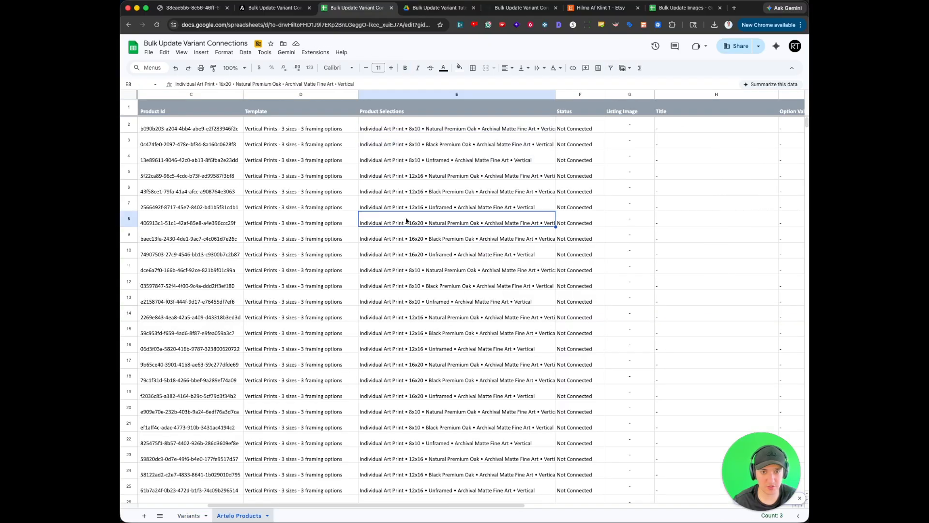
{"action": "scroll", "coordinate": [406, 221], "scroll_direction": "left", "scroll_amount": 3}
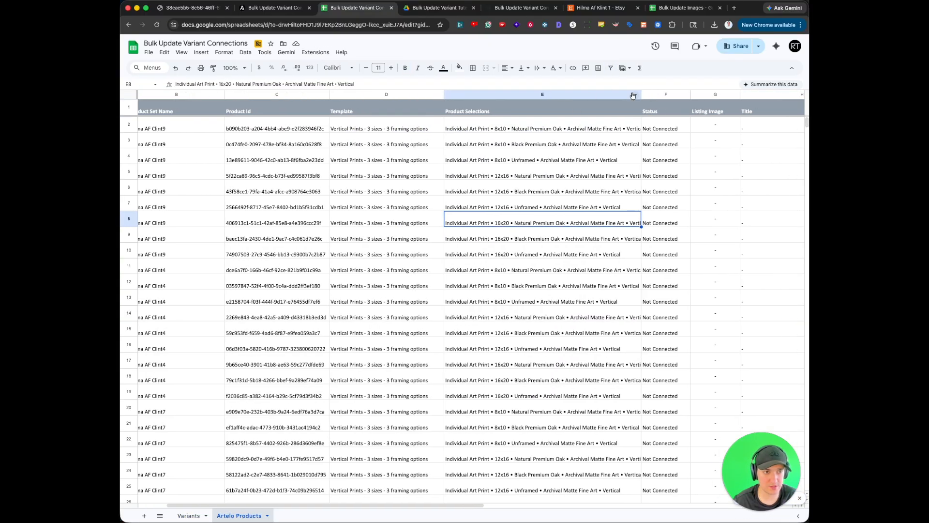
{"action": "double_click", "coordinate": [642, 94]}
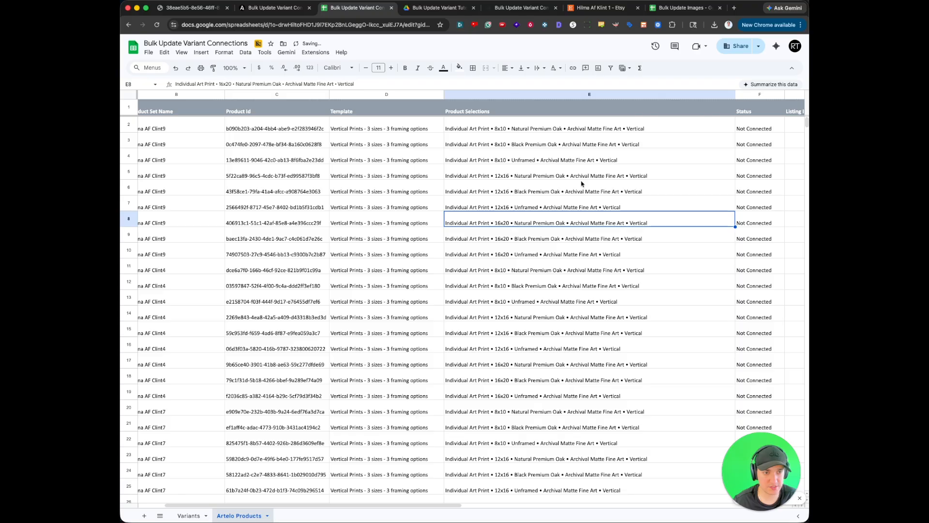
- Check the filtered Variants rows and copy the 12x16 Unframed product selection from cell E7 of Artelo Products
{"action": "left_click", "coordinate": [189, 516]}
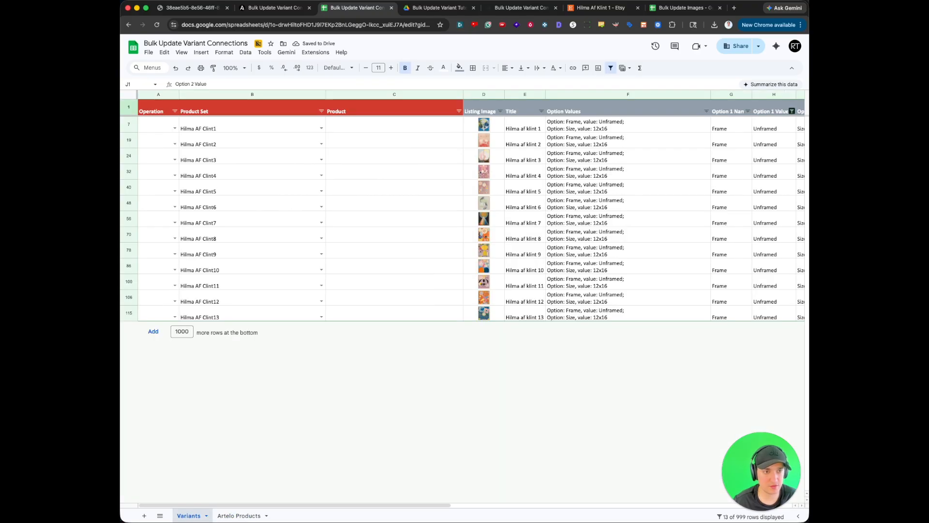
{"action": "left_click", "coordinate": [239, 515]}
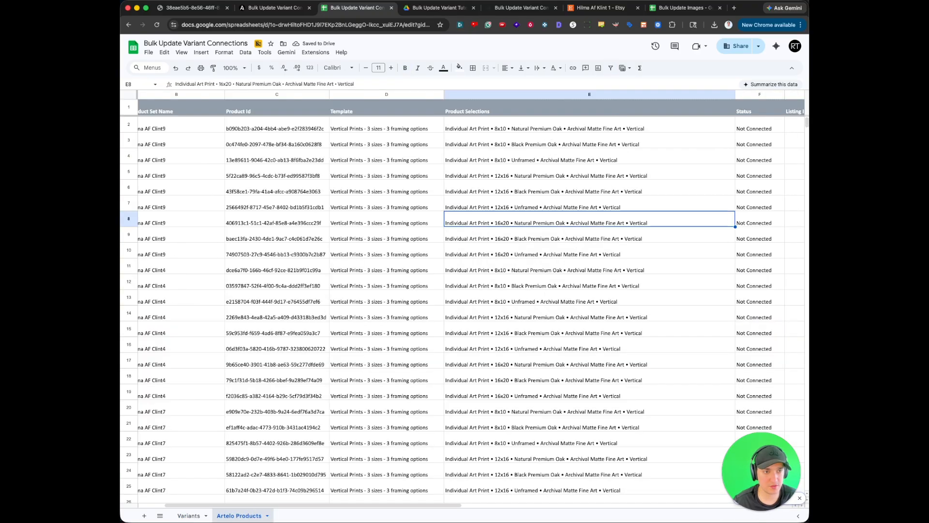
{"action": "left_click", "coordinate": [521, 208]}
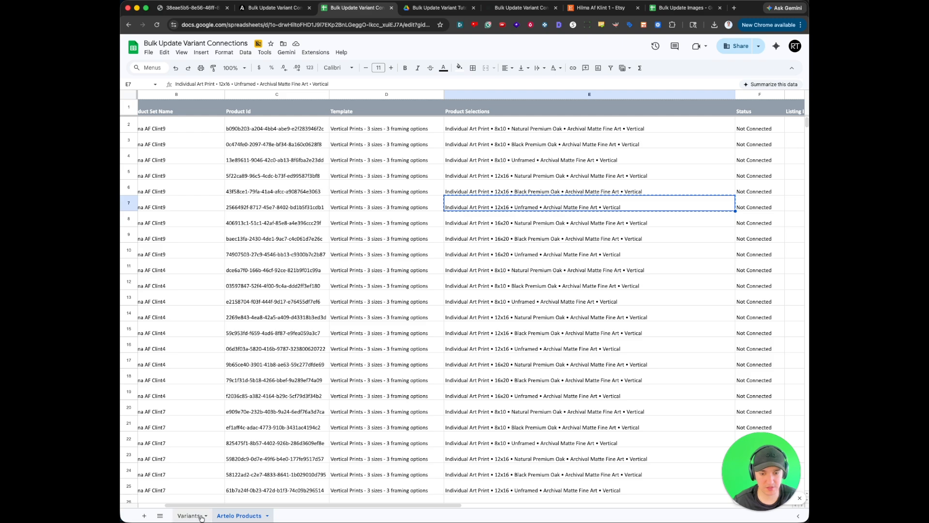
- Create a filter across the Artelo Products sheet and limit Product Selections to the 12x16 Unframed vertical art print
{"action": "key", "text": "super+a"}
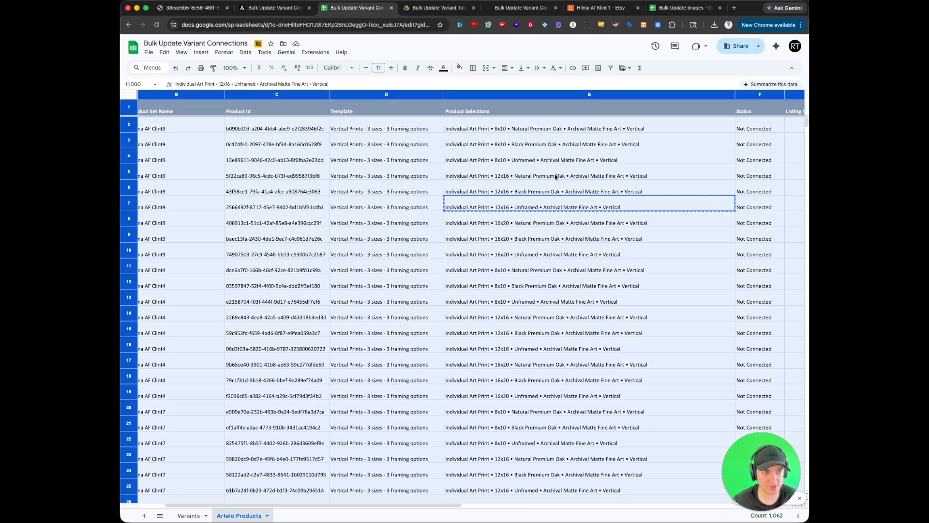
{"action": "left_click", "coordinate": [245, 53]}
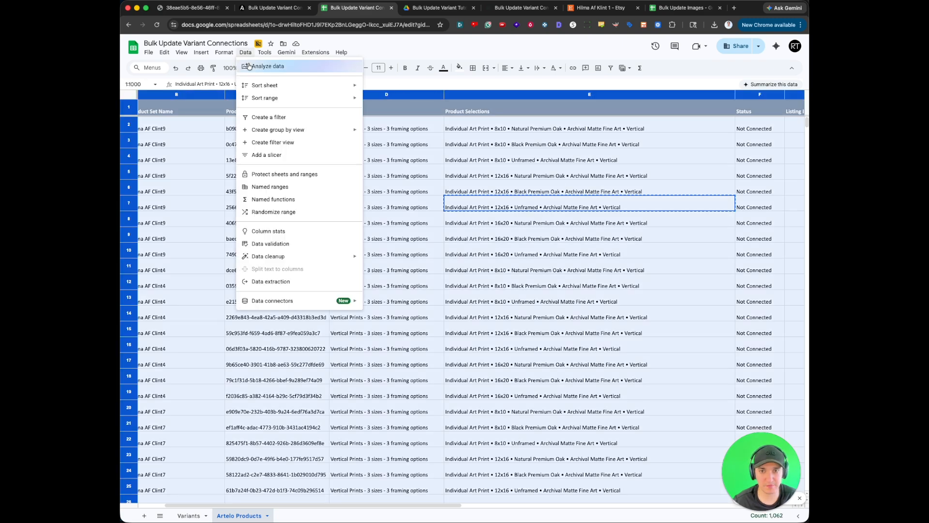
{"action": "left_click", "coordinate": [266, 116]}
{"action": "left_click", "coordinate": [732, 111]}
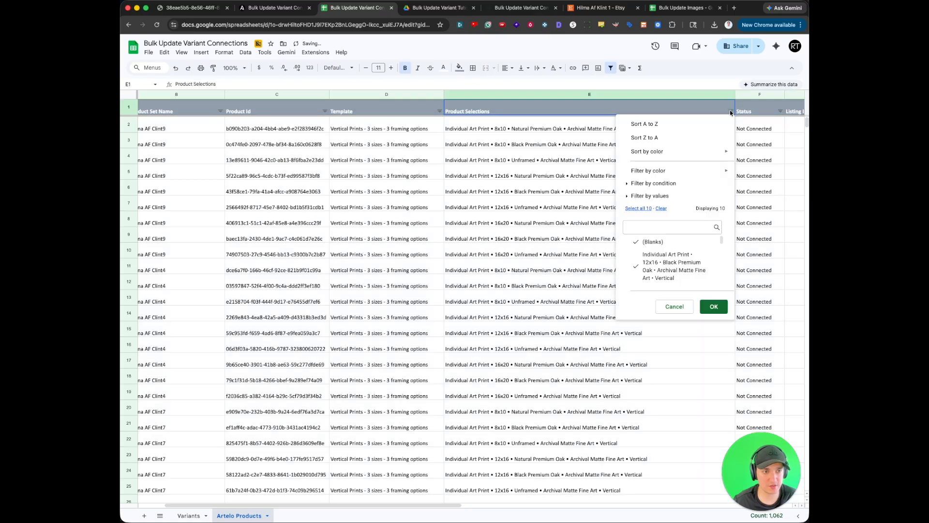
{"action": "left_click", "coordinate": [712, 311]}
- Copy the 12x16 Unframed selection from E7 of Artelo Products into the Product column of all filtered Variants rows
{"action": "mouse_move", "coordinate": [579, 125]}
{"action": "left_mouse_down"}
{"action": "mouse_move", "coordinate": [582, 316]}
{"action": "mouse_move", "coordinate": [566, 127]}
{"action": "left_mouse_up"}
{"action": "key", "text": "super+c"}
{"action": "left_click", "coordinate": [188, 515]}
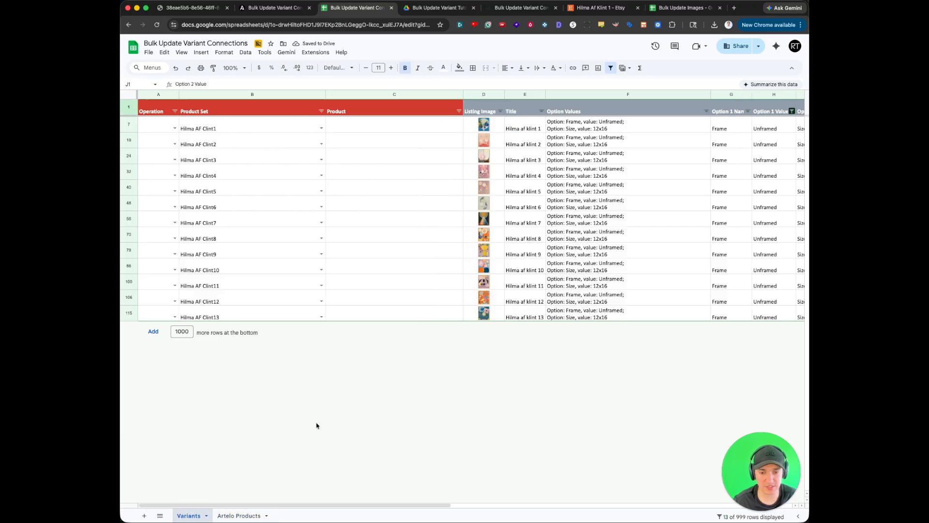
{"action": "left_click", "coordinate": [351, 133]}
{"action": "key", "text": "super+v"}
{"action": "left_click_drag", "start_coordinate": [358, 130], "coordinate": [384, 315]}
{"action": "key", "text": "super+v"}
- Change the Option 2 Value filter on the Variants sheet from 12x16 to 16x20
{"action": "scroll", "coordinate": [565, 177], "scroll_direction": "right", "scroll_amount": 10}
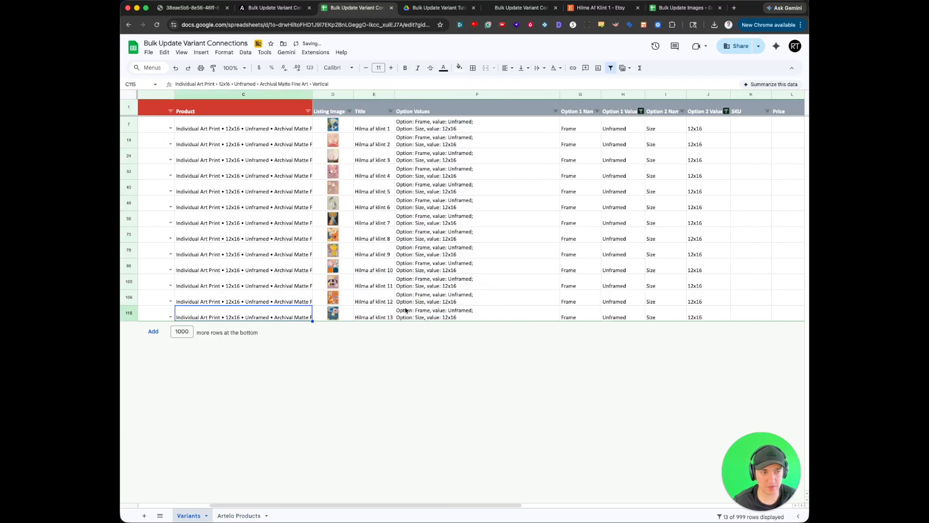
{"action": "left_click", "coordinate": [584, 111]}
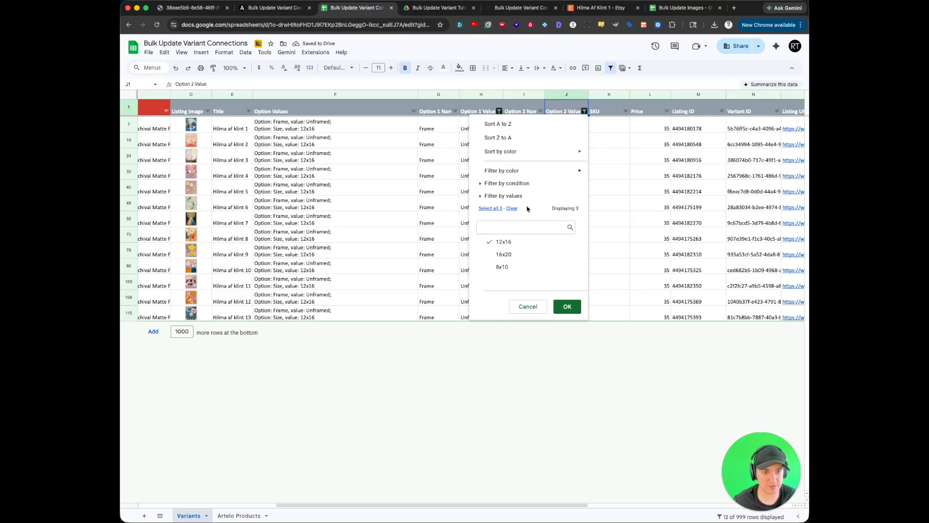
{"action": "left_click", "coordinate": [518, 241]}
{"action": "left_click", "coordinate": [518, 254]}
{"action": "left_click", "coordinate": [566, 306]}
{"action": "scroll", "coordinate": [412, 309], "scroll_direction": "left", "scroll_amount": 10}
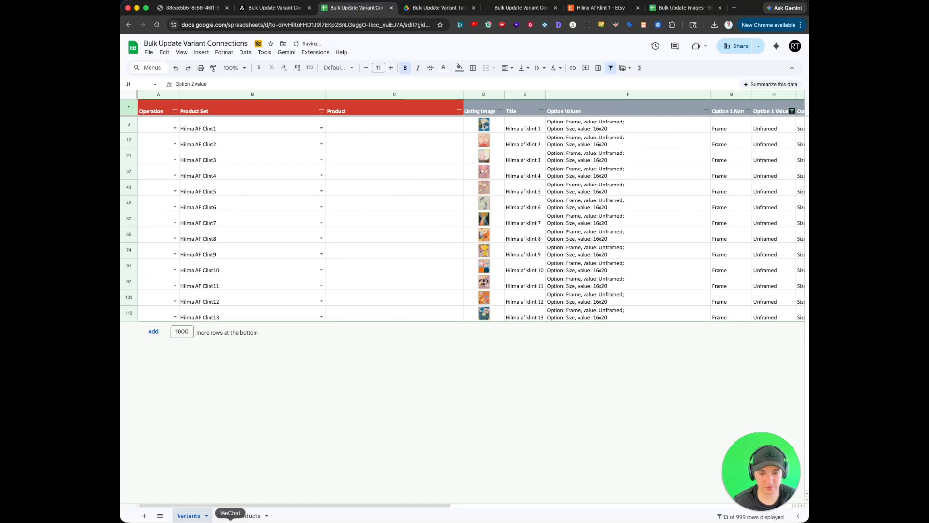
- Clear the Product Selections filter in Artelo Products and copy the 16x20 Unframed selection from cell E28
{"action": "left_click", "coordinate": [238, 515]}
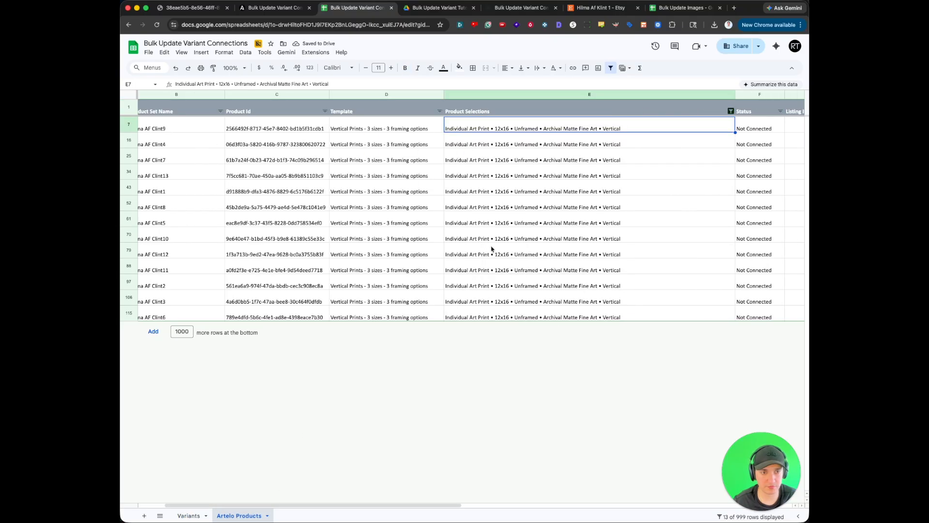
{"action": "left_click", "coordinate": [731, 111]}
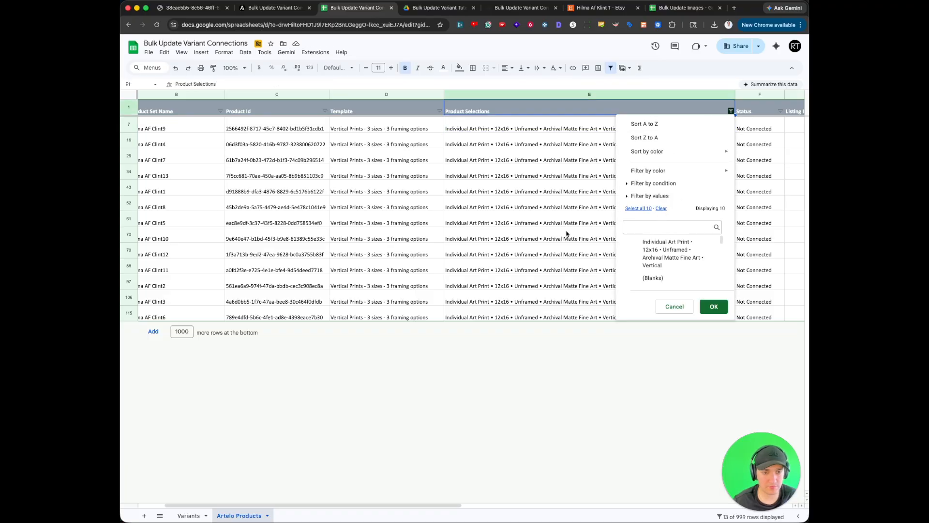
{"action": "left_click", "coordinate": [715, 306]}
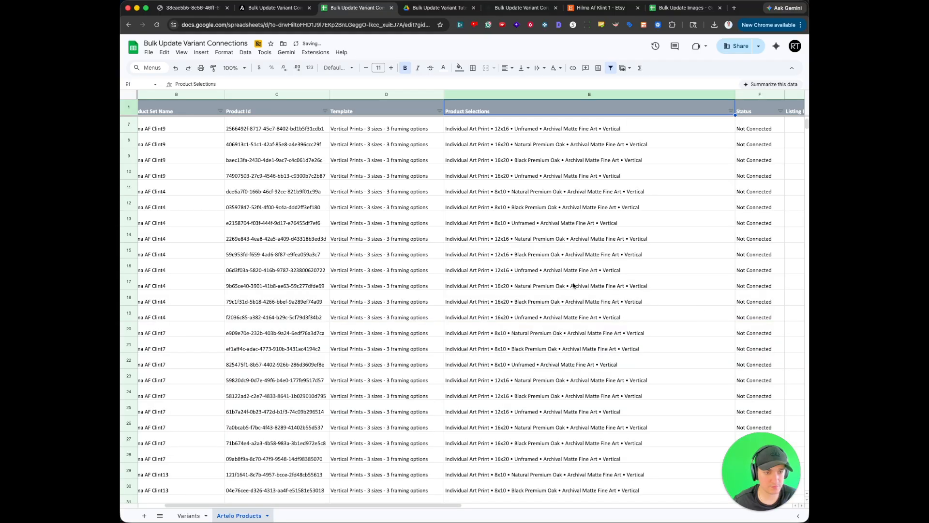
{"action": "scroll", "coordinate": [517, 364], "scroll_direction": "down", "scroll_amount": 5}
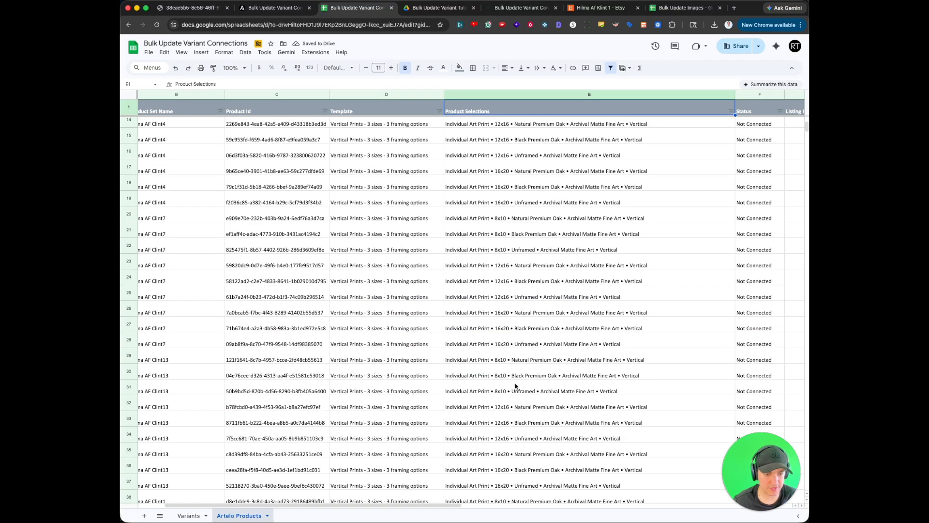
{"action": "left_click_drag", "start_coordinate": [515, 312], "coordinate": [518, 336]}
{"action": "left_click", "coordinate": [518, 341]}
{"action": "key", "text": "super+c"}
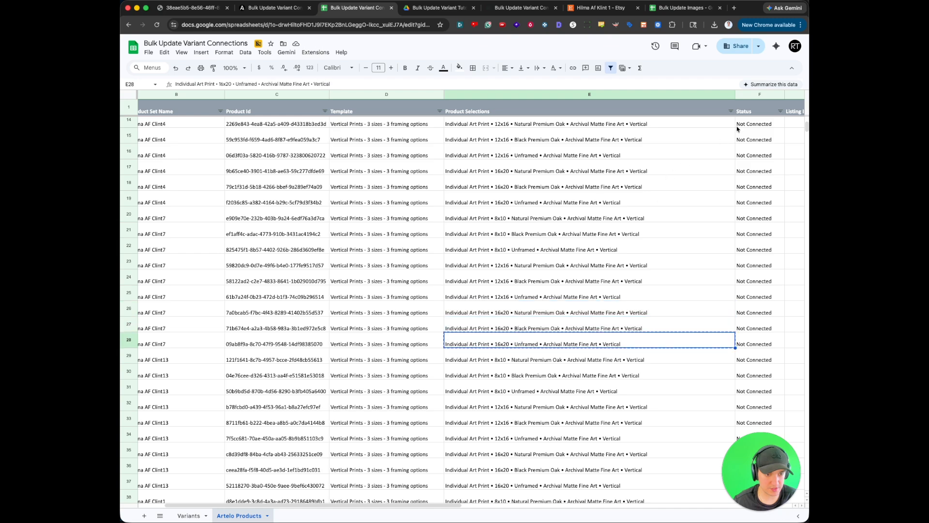
- Paste the copied 16x20 Unframed selection into the Product column of all filtered Variants rows
{"action": "left_click", "coordinate": [192, 516]}
{"action": "left_click", "coordinate": [397, 129]}
{"action": "left_click_drag", "start_coordinate": [397, 129], "coordinate": [386, 323]}
{"action": "key", "text": "super+v"}
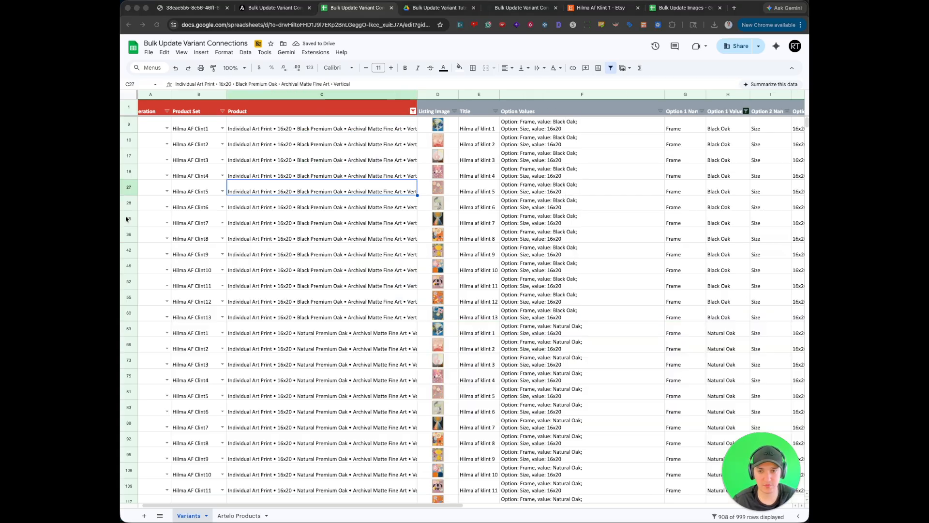
- Compare Product Set and Product with the option values in the Variants rows, and sort the rows by Title from A to Z
{"action": "left_click", "coordinate": [328, 170]}
{"action": "scroll", "coordinate": [210, 127], "scroll_direction": "left", "scroll_amount": 1}
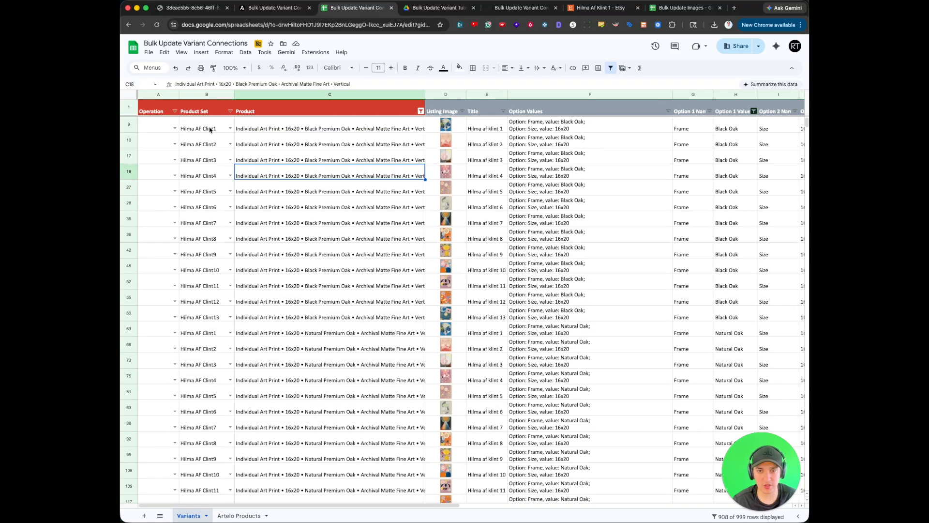
{"action": "left_click_drag", "start_coordinate": [574, 123], "coordinate": [720, 129]}
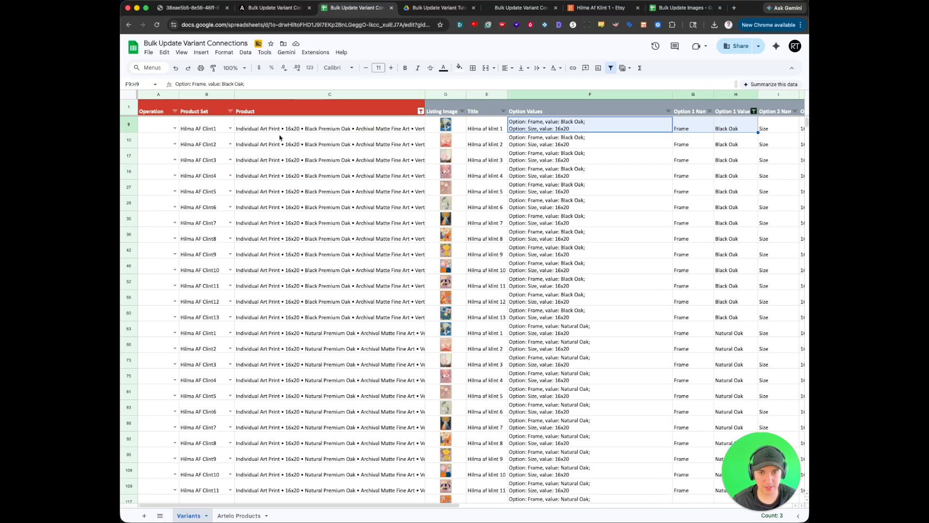
{"action": "left_click_drag", "start_coordinate": [211, 127], "coordinate": [197, 217]}
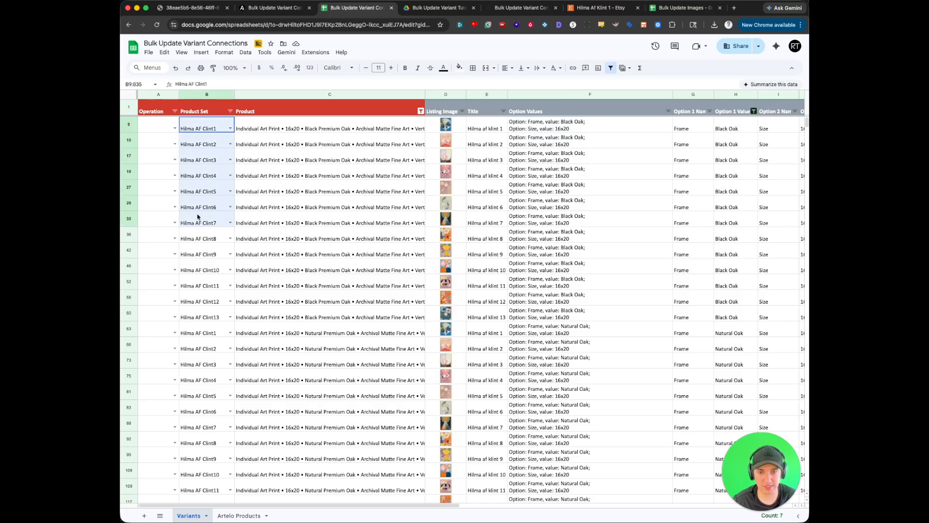
{"action": "left_click", "coordinate": [198, 216]}
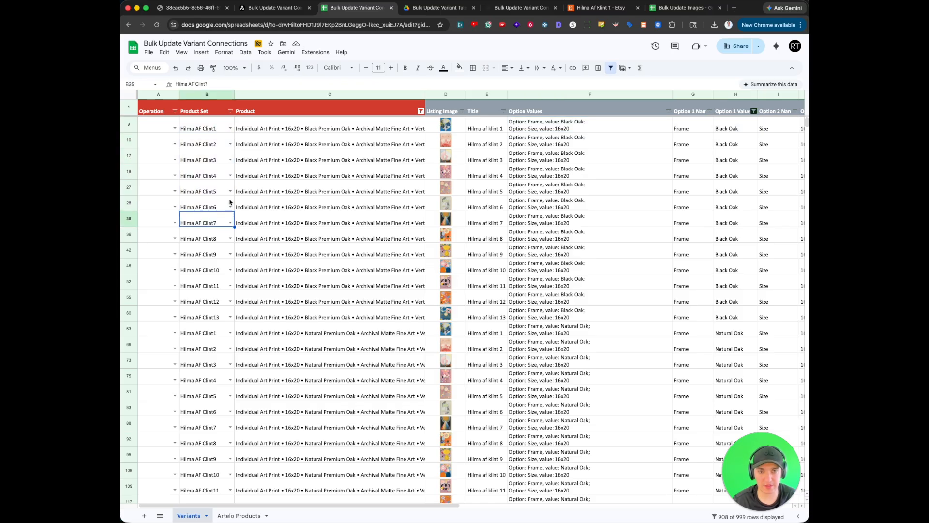
{"action": "left_click", "coordinate": [503, 111]}
{"action": "left_click", "coordinate": [412, 121]}
{"action": "left_click_drag", "start_coordinate": [257, 129], "coordinate": [277, 274]}
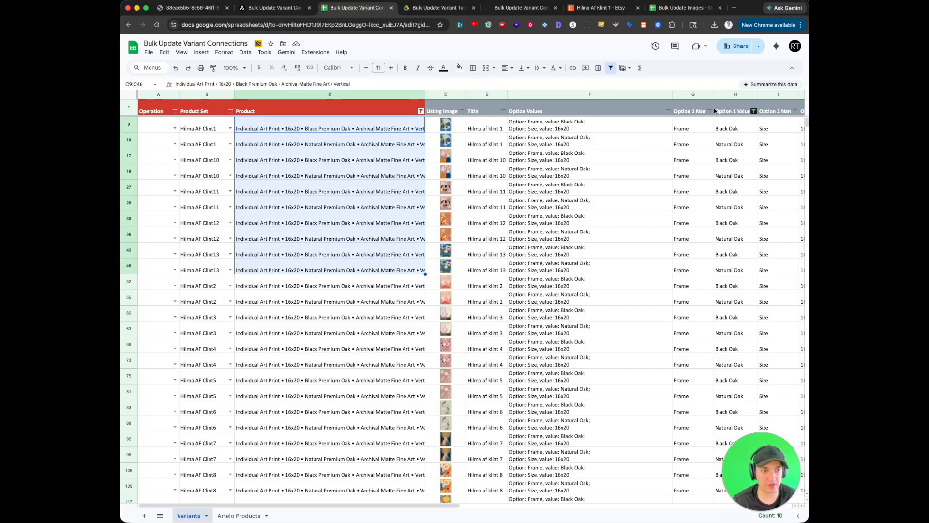
- Reset the Option 1 Value and Option 2 Value filters on the Variants sheet to include all values
{"action": "left_click", "coordinate": [755, 110]}
{"action": "left_click", "coordinate": [656, 208]}
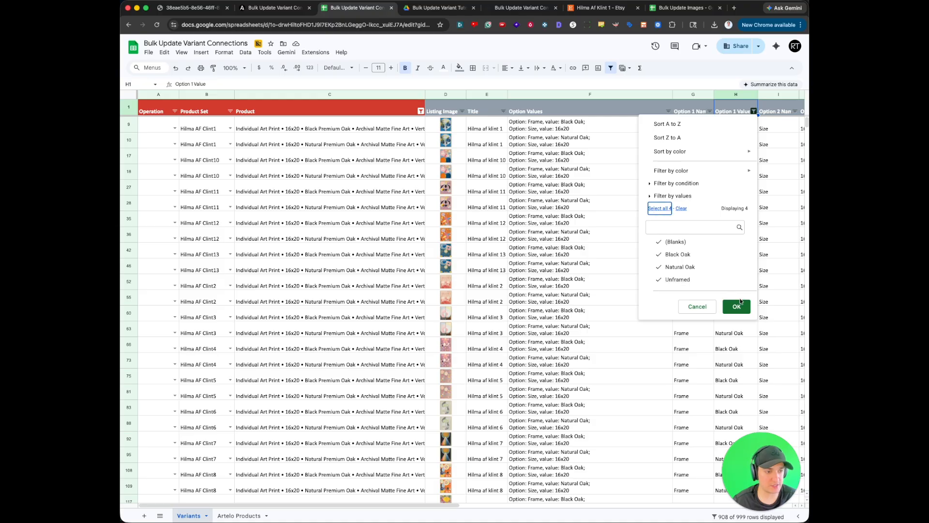
{"action": "left_click", "coordinate": [736, 306]}
{"action": "scroll", "coordinate": [707, 175], "scroll_direction": "right", "scroll_amount": 5}
{"action": "left_click", "coordinate": [664, 111]}
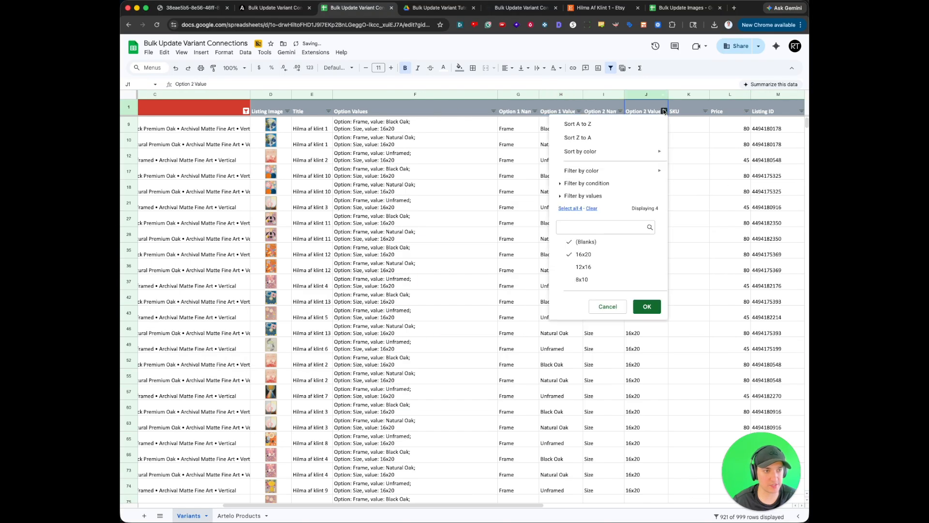
{"action": "left_click", "coordinate": [647, 306]}
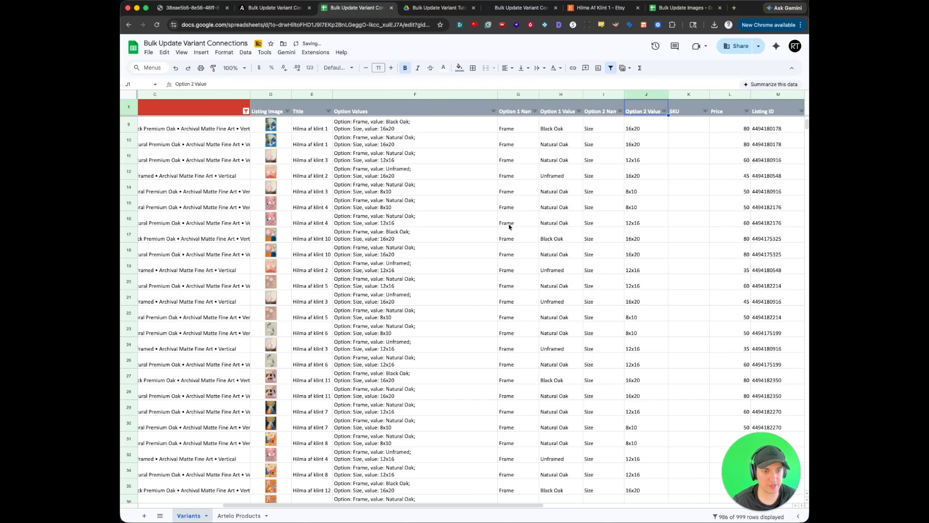
- Reset the Product column filter on the Variants sheet to include all values
{"action": "scroll", "coordinate": [308, 198], "scroll_direction": "left", "scroll_amount": 4}
{"action": "left_click", "coordinate": [306, 204]}
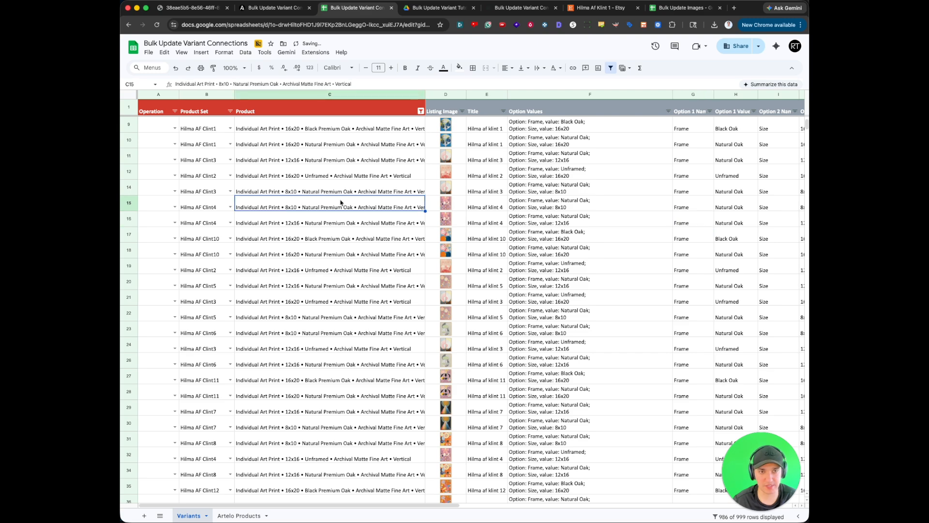
{"action": "left_click", "coordinate": [421, 112]}
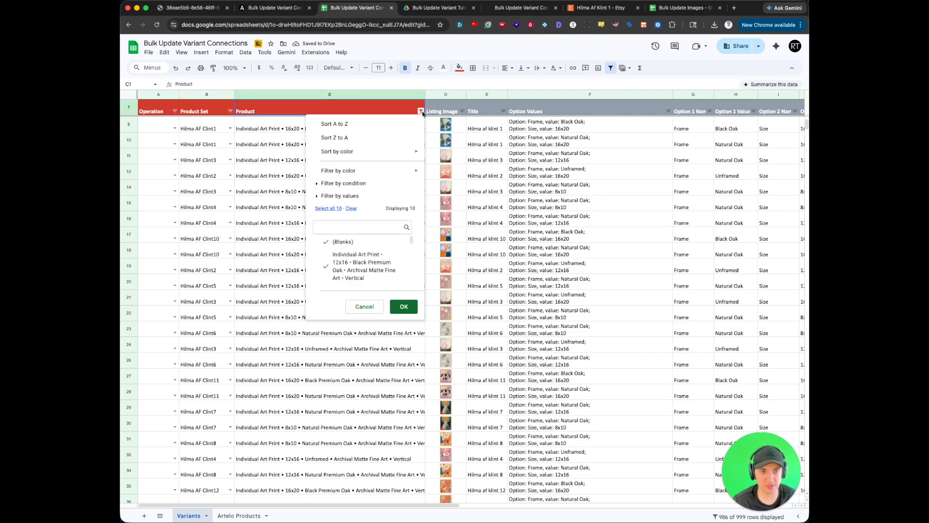
{"action": "left_click", "coordinate": [336, 209]}
{"action": "left_click", "coordinate": [404, 306]}
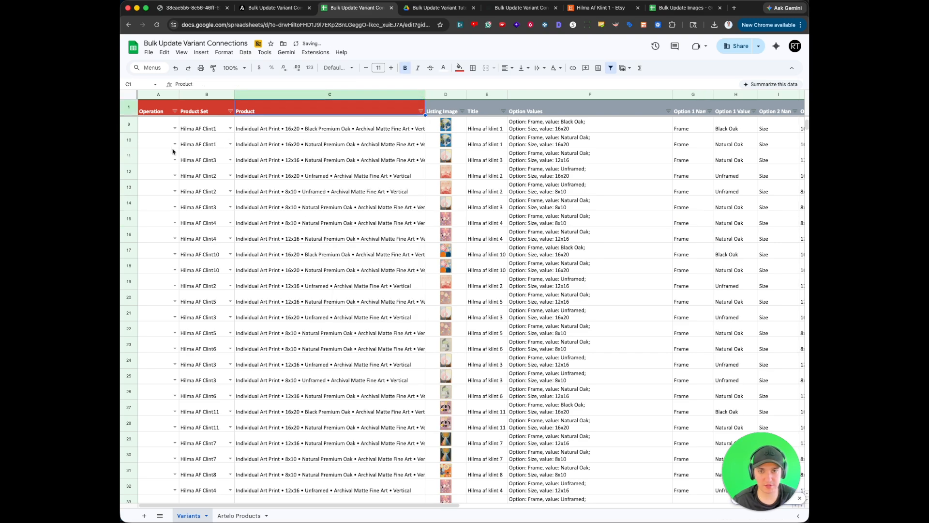
- Set Operation to Update in row 9 of Variants and fill it down through the remaining variant rows
{"action": "left_click", "coordinate": [168, 128]}
{"action": "left_click", "coordinate": [174, 128]}
{"action": "left_click", "coordinate": [159, 142]}
{"action": "left_click_drag", "start_coordinate": [157, 143], "coordinate": [168, 463]}
{"action": "key", "text": "ctrl+d"}
{"action": "key", "text": "ctrl+d"}
{"action": "left_click", "coordinate": [172, 464]}
{"action": "left_click", "coordinate": [325, 427]}
- Copy the Update operation from cell A9 into cells A2 to A8 of the Variants sheet
{"action": "scroll", "coordinate": [317, 373], "scroll_direction": "up", "scroll_amount": 20}
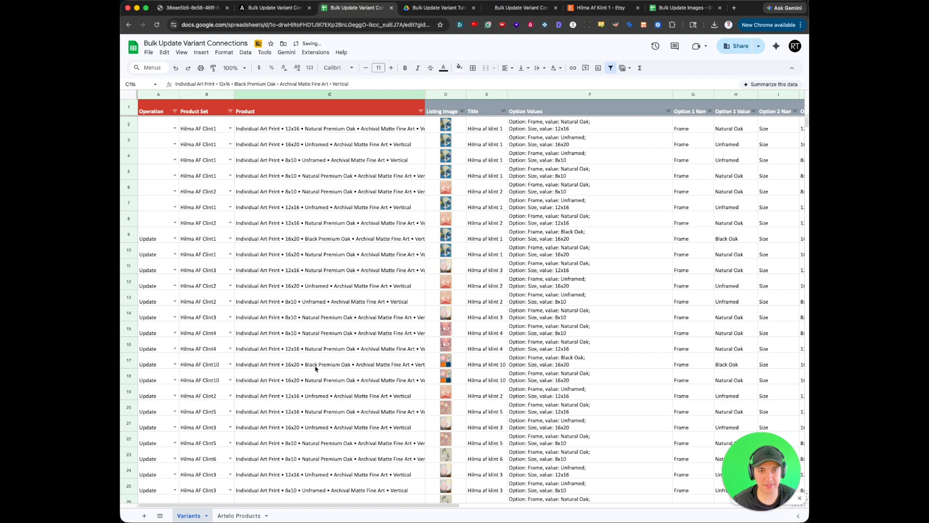
{"action": "left_click", "coordinate": [147, 240]}
{"action": "key", "text": "ctrl+c"}
{"action": "left_click", "coordinate": [156, 220]}
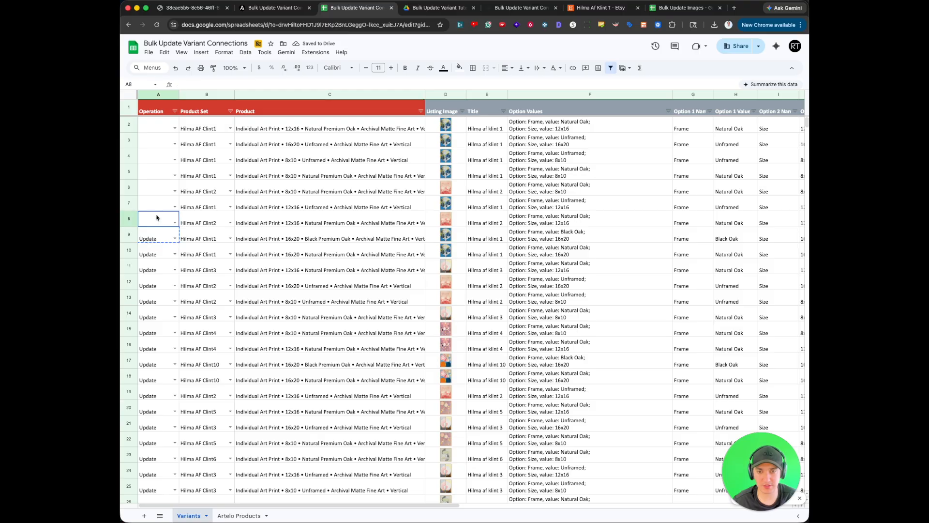
{"action": "left_click_drag", "start_coordinate": [157, 220], "coordinate": [158, 128]}
{"action": "key", "text": "ctrl+v"}
{"action": "left_click", "coordinate": [280, 142]}
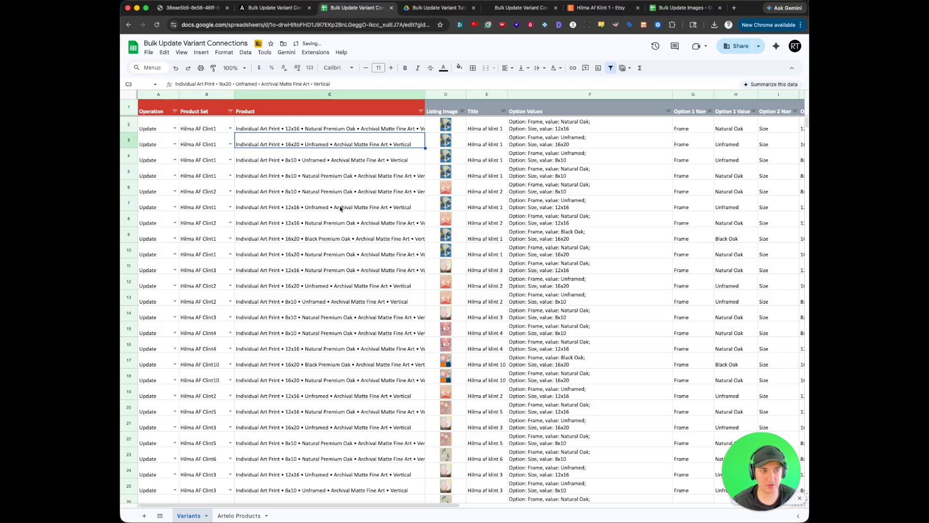
- Download the completed Bulk Update Variant Connections spreadsheet as an Excel .xlsx file
{"action": "left_click", "coordinate": [149, 53]}
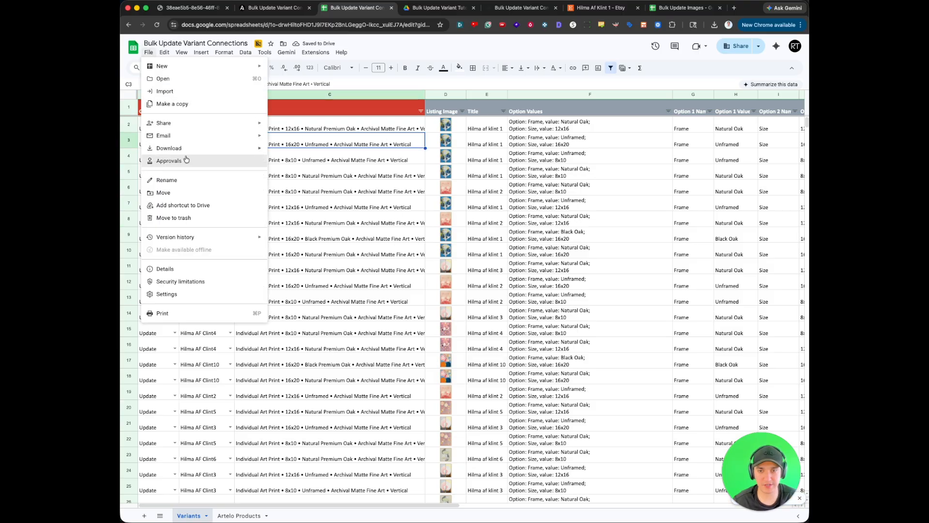
{"action": "mouse_move", "coordinate": [188, 149]}
{"action": "left_click", "coordinate": [277, 154]}
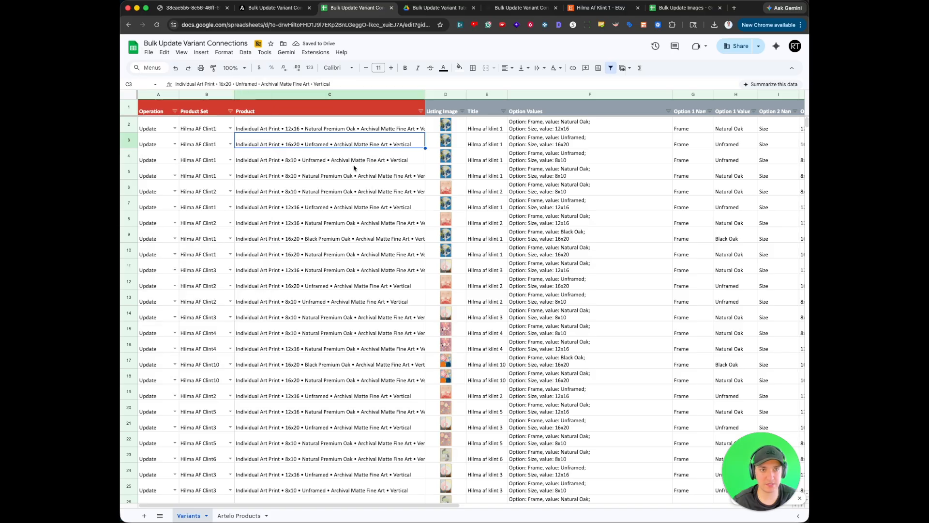
- Switch to Artelo's Bulk Update Variant Connections page, upload Bulk Update Variant Connections.xlsx and try to start the variant connection update
{"action": "left_click", "coordinate": [281, 9]}
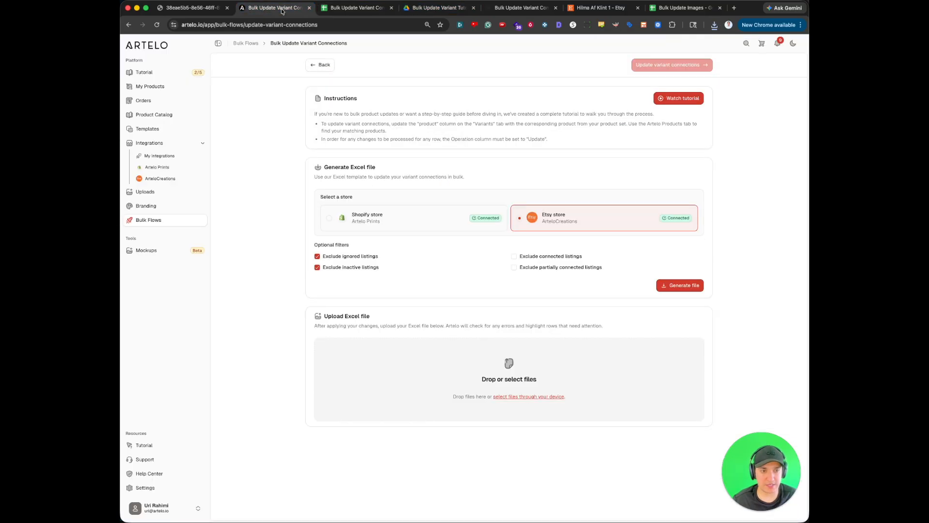
{"action": "left_click", "coordinate": [512, 521]}
{"action": "left_click_drag", "start_coordinate": [313, 106], "coordinate": [530, 396]}
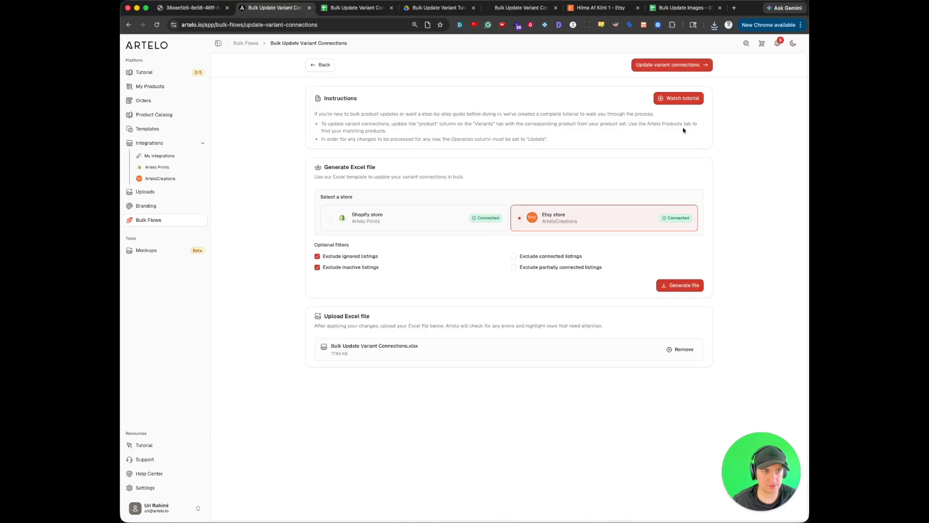
{"action": "left_click", "coordinate": [682, 66]}
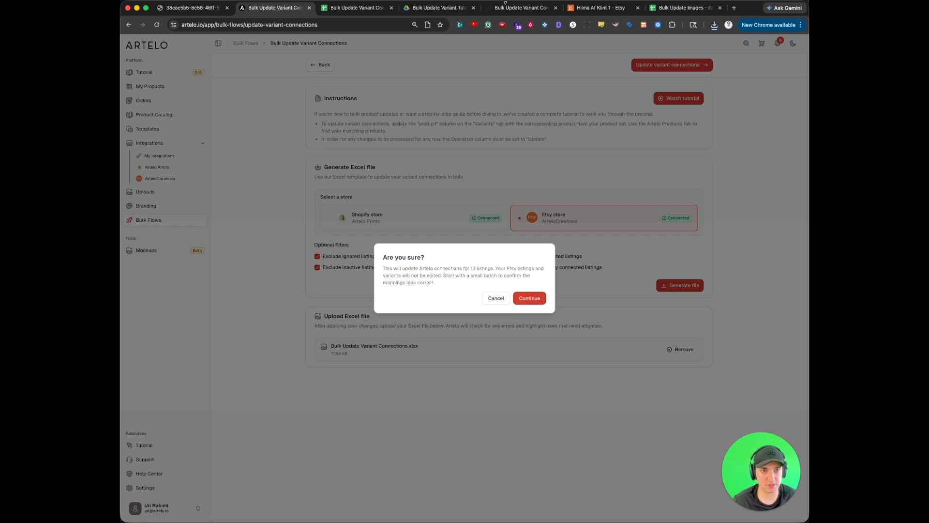
{"action": "left_click", "coordinate": [495, 298]}
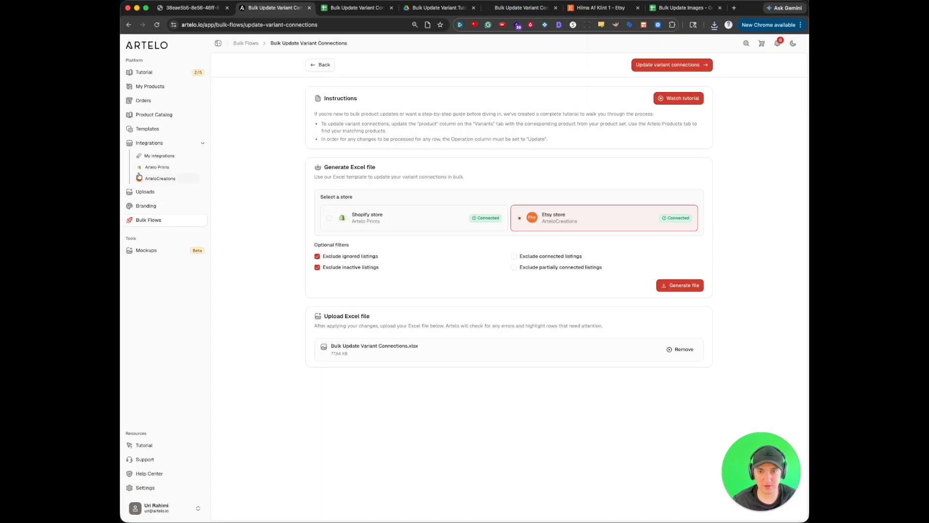
- Open the ArteloCreations store's listings and the Hilma af klint 1 listing in new browser tabs
{"action": "left_click", "coordinate": [156, 179]}
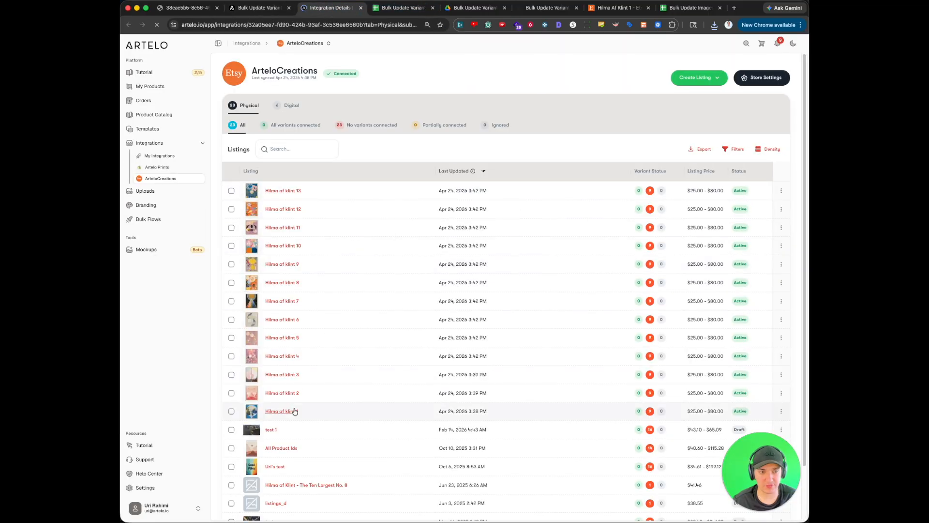
{"action": "left_click", "coordinate": [294, 414], "text": "super"}
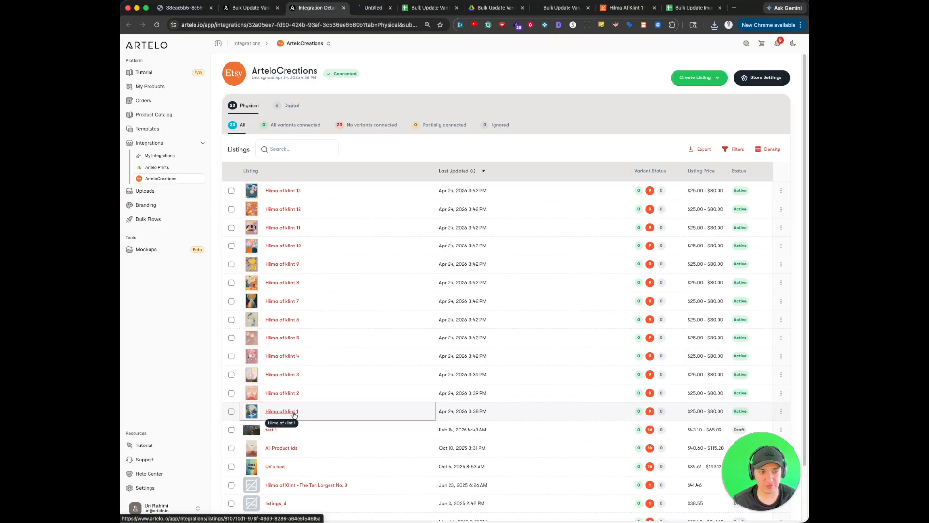
- Return to Bulk Update Variant Connections after viewing the Hilma af klint 1 listing, and run and confirm the variant connections update
{"action": "left_click", "coordinate": [374, 8]}
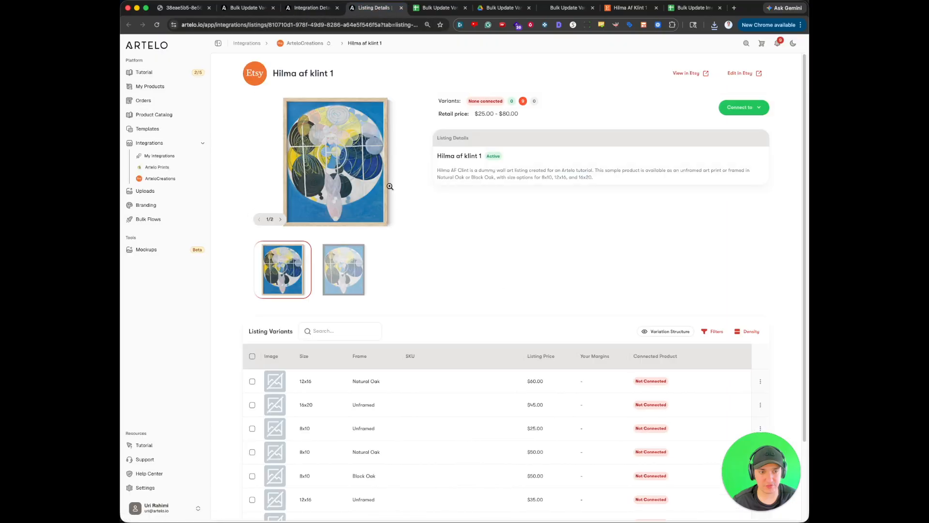
{"action": "left_click", "coordinate": [246, 8]}
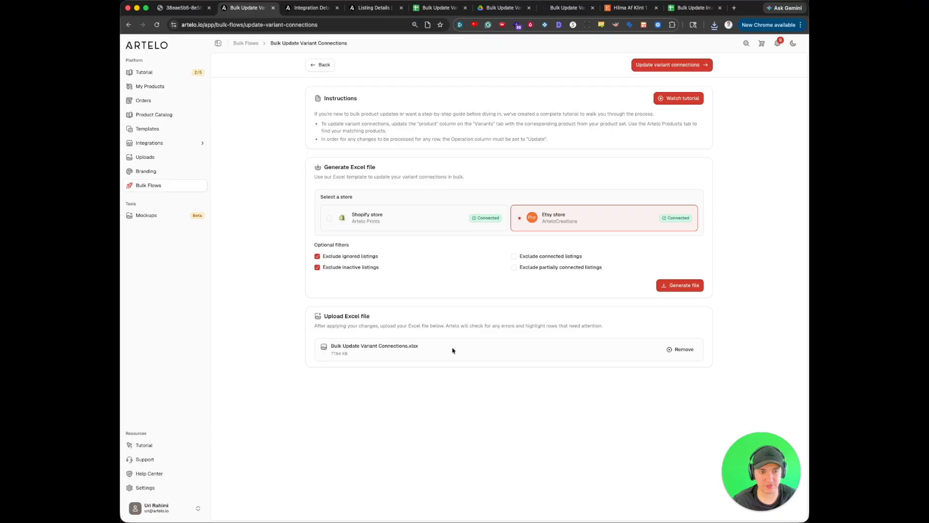
{"action": "left_click", "coordinate": [654, 68]}
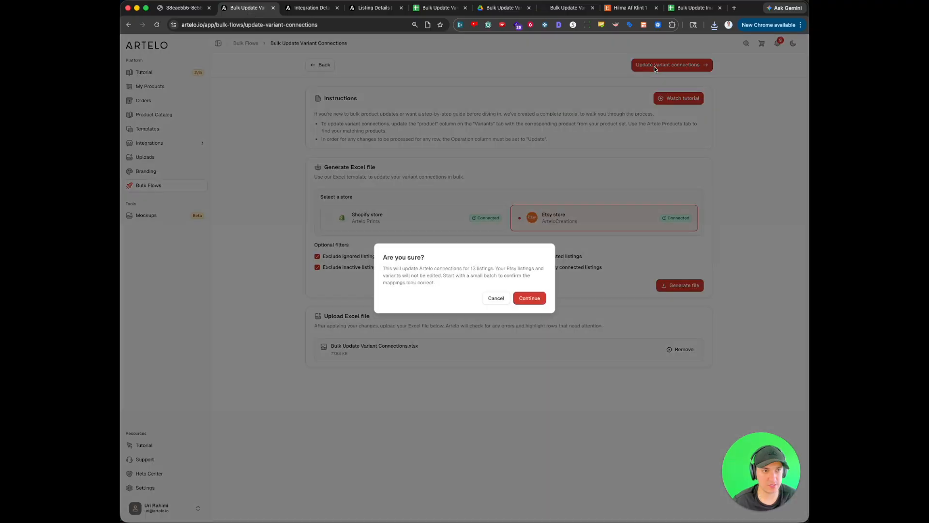
{"action": "left_click", "coordinate": [536, 298]}
{"action": "left_click", "coordinate": [537, 305]}
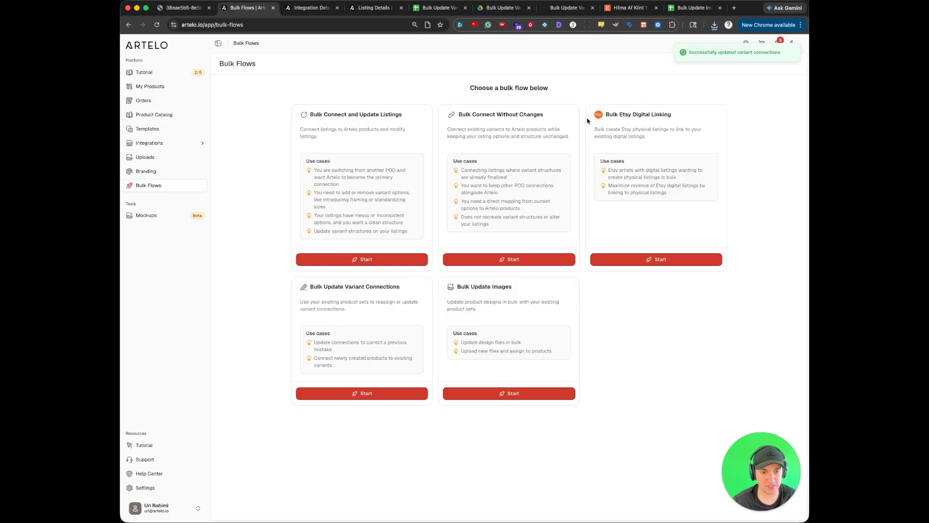
- Load the Hilma af klint 1 listing again in a new browser tab and place that tab directly after the original listing's tab
{"action": "left_click", "coordinate": [370, 12]}
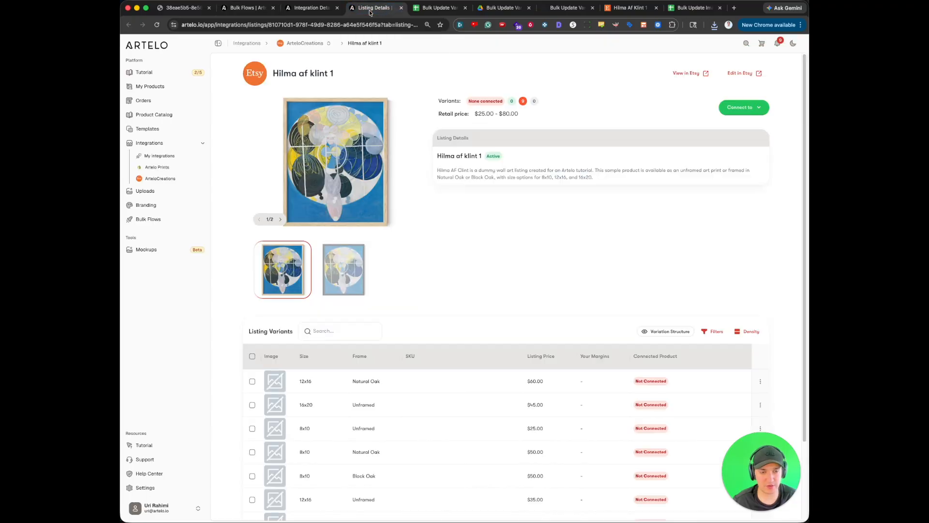
{"action": "left_click_drag", "start_coordinate": [274, 73], "coordinate": [334, 74]}
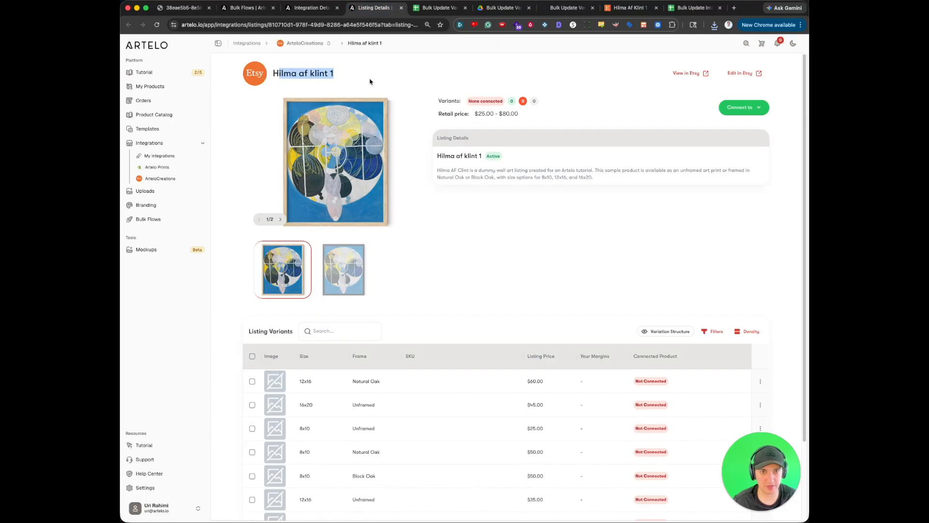
{"action": "left_click", "coordinate": [343, 24]}
{"action": "key", "text": "super+Return"}
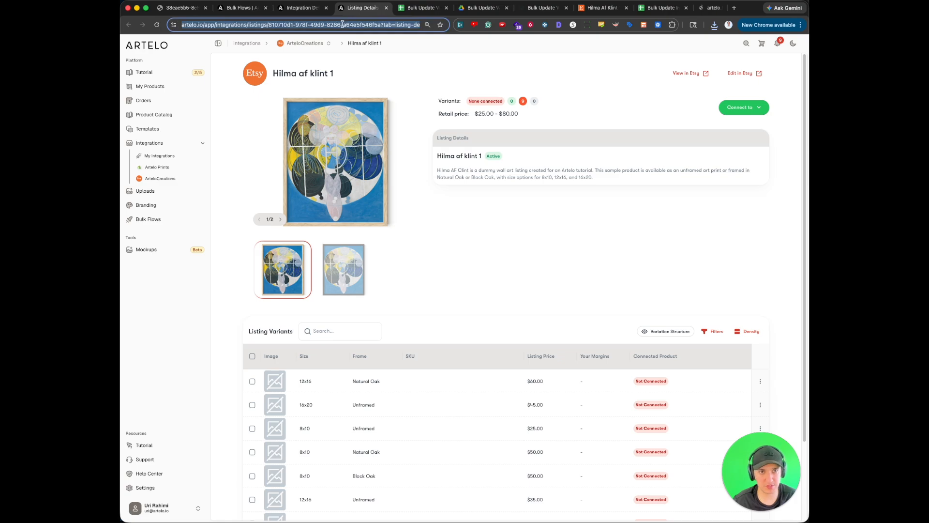
{"action": "left_click", "coordinate": [704, 11]}
{"action": "left_click_drag", "start_coordinate": [697, 7], "coordinate": [411, 7]}
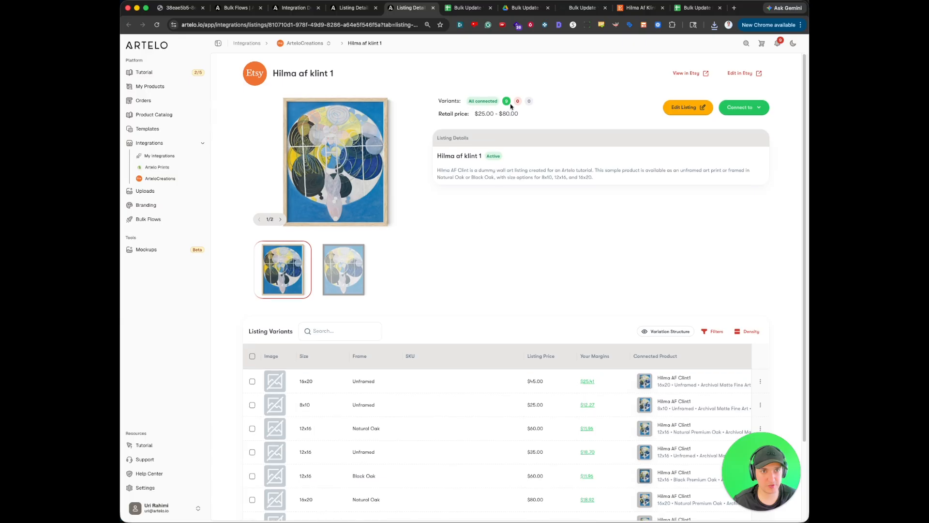
- Open the product connected to the listing's 16x20 Unframed variant and check the Etsy integration of its 8x10 Natural Premium Oak variant
{"action": "scroll", "coordinate": [553, 305], "scroll_direction": "down", "scroll_amount": 3}
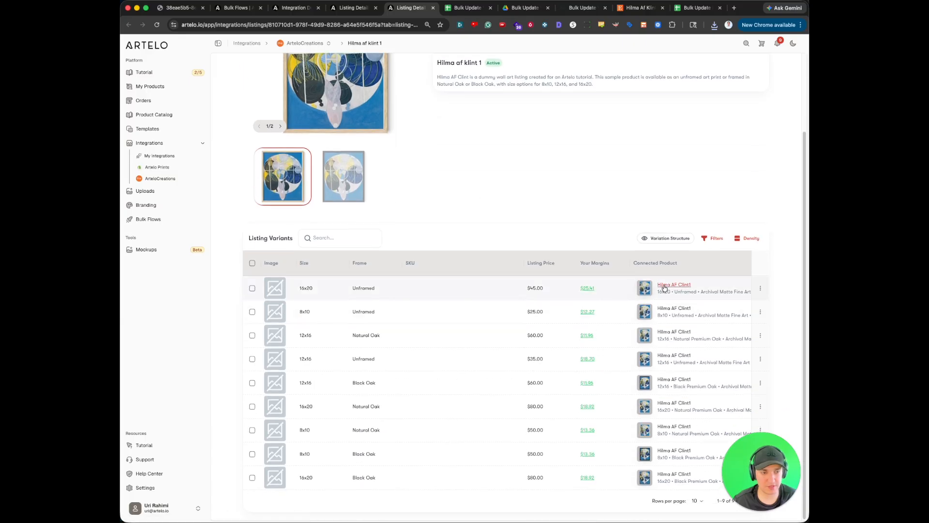
{"action": "left_click", "coordinate": [664, 287]}
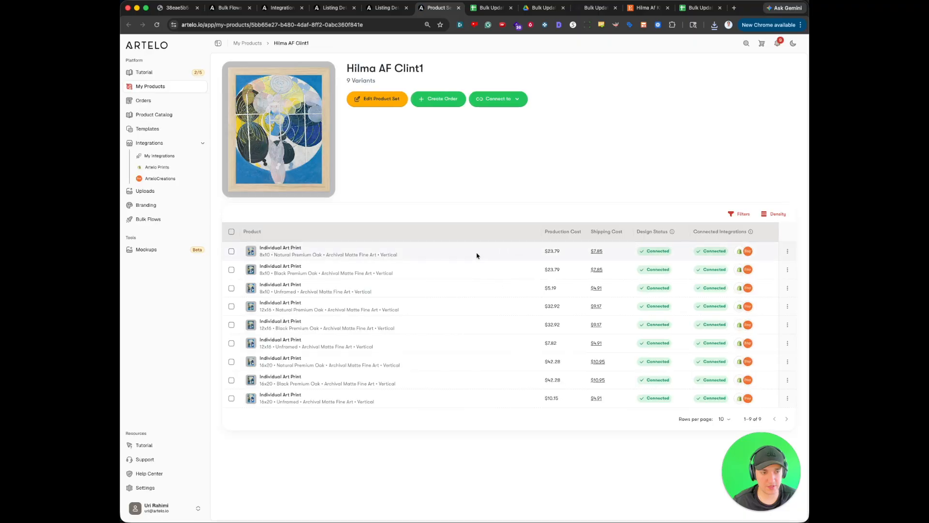
{"action": "left_click", "coordinate": [746, 252]}
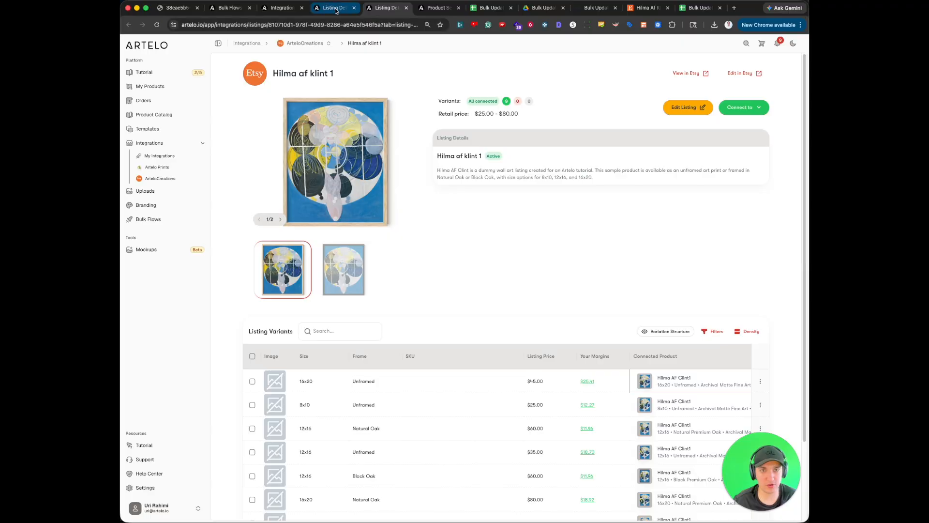
- Compare the variants' connected products between the original and the reloaded Hilma af klint 1 listing pages
{"action": "key", "text": "ctrl+shift+Tab"}
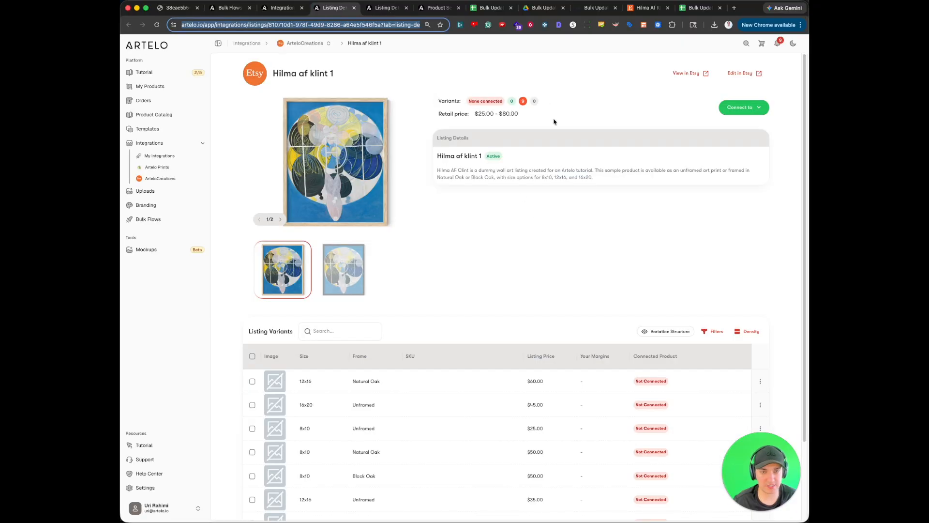
{"action": "scroll", "coordinate": [489, 290], "scroll_direction": "down", "scroll_amount": 3}
{"action": "scroll", "coordinate": [531, 264], "scroll_direction": "up", "scroll_amount": 3}
{"action": "scroll", "coordinate": [632, 338], "scroll_direction": "down", "scroll_amount": 3}
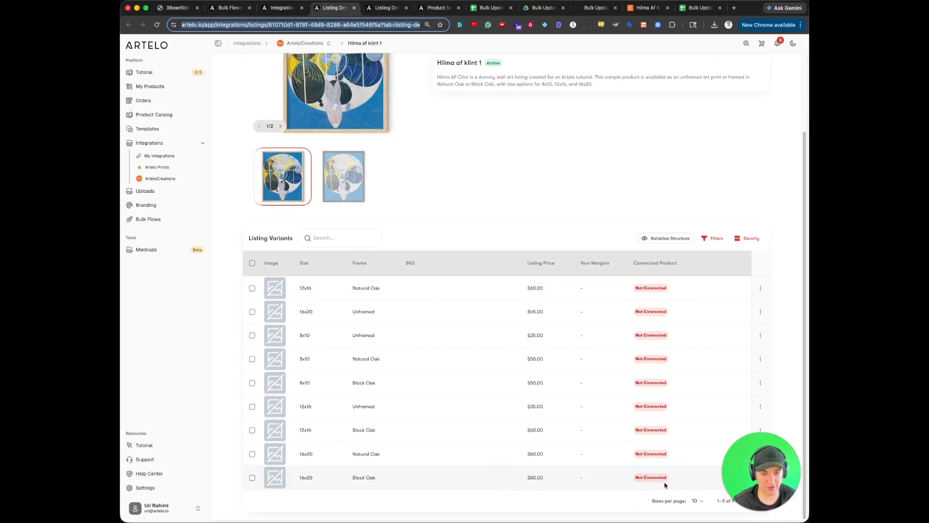
{"action": "scroll", "coordinate": [513, 197], "scroll_direction": "up", "scroll_amount": 3}
{"action": "key", "text": "ctrl+Tab"}
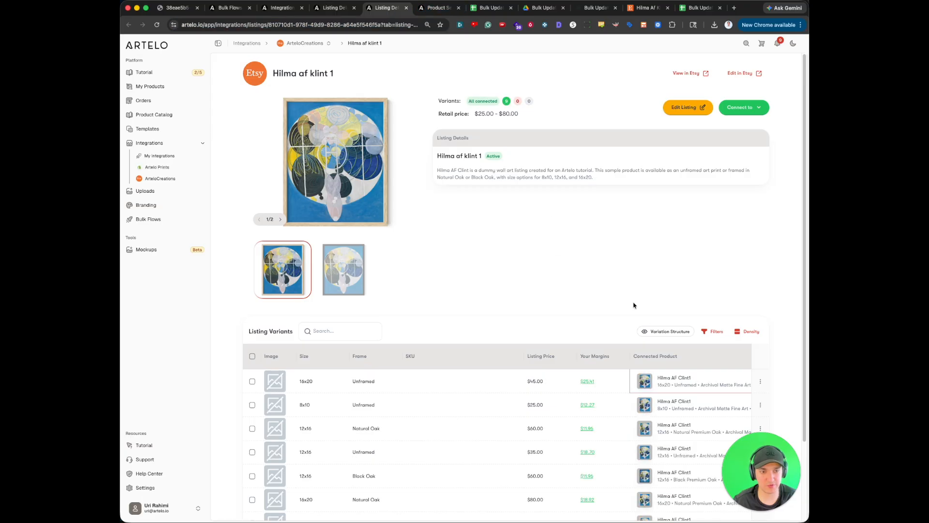
{"action": "scroll", "coordinate": [653, 322], "scroll_direction": "down", "scroll_amount": 3}
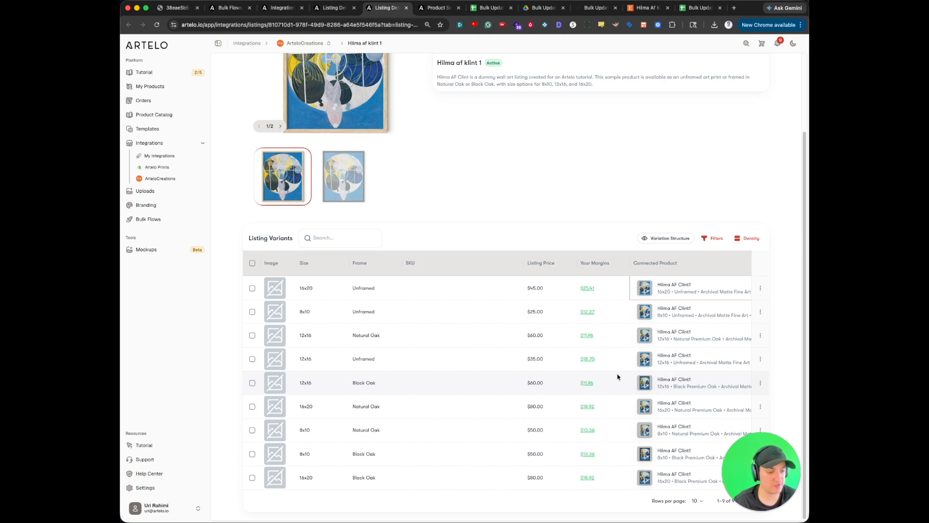
{"action": "scroll", "coordinate": [496, 206], "scroll_direction": "up", "scroll_amount": 3}
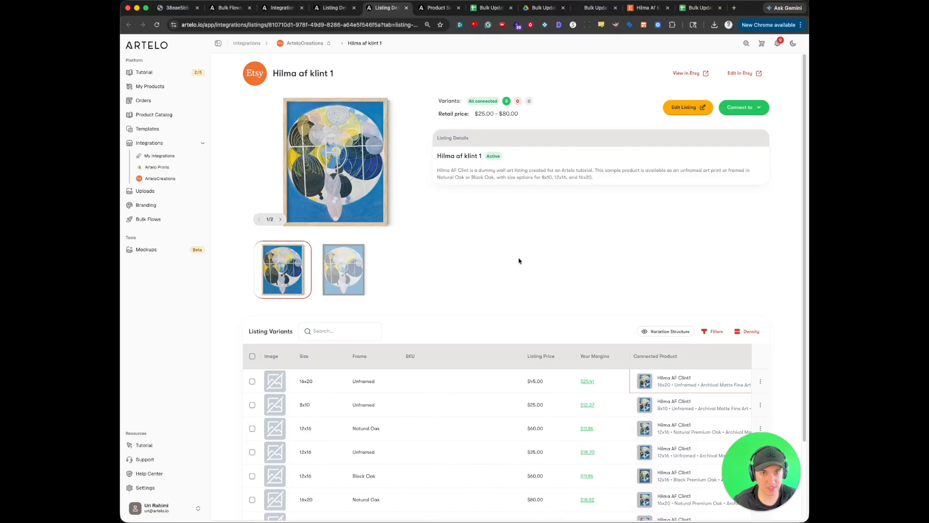